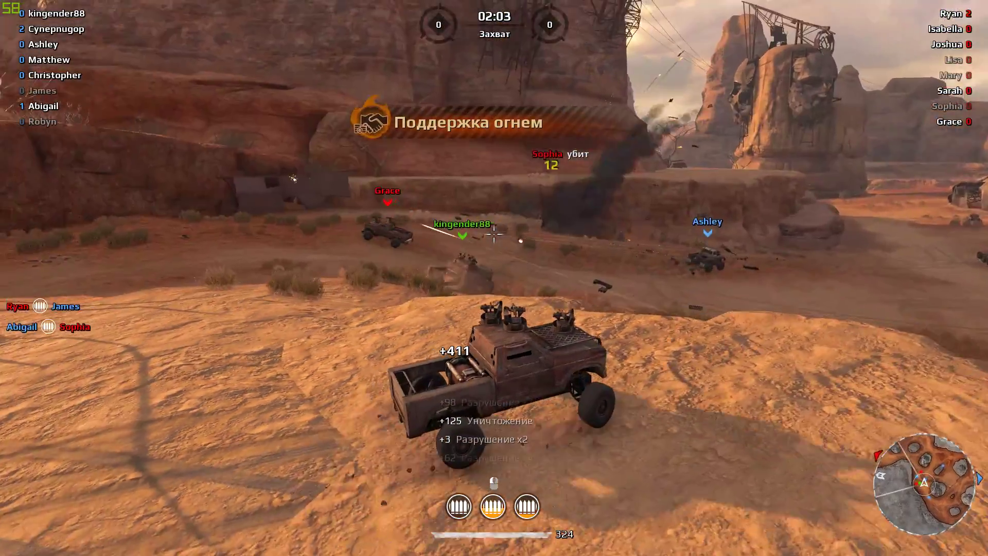
# Fire the mounted guns at the enemy truck, pushing the score bonus to +480.
pyautogui.click(494, 234)
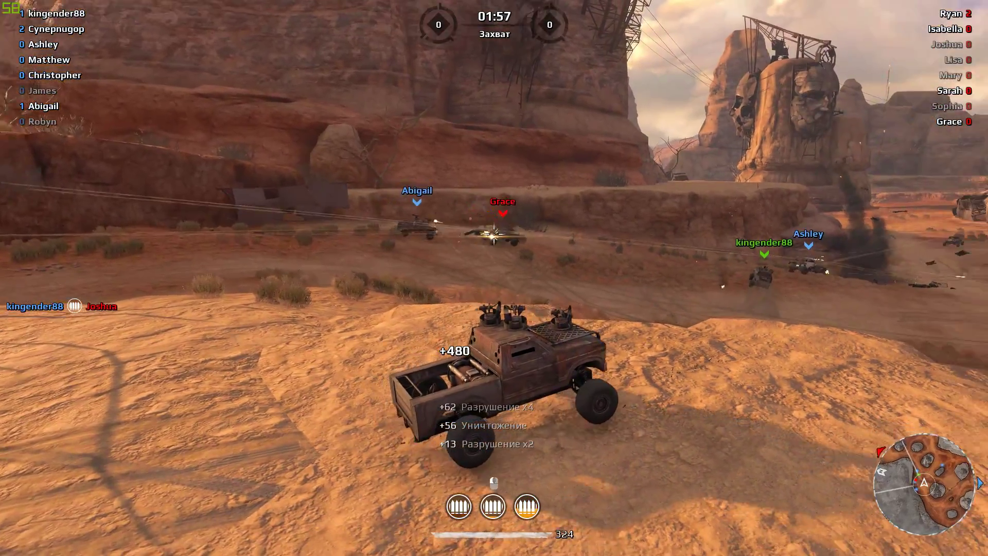
pyautogui.click(494, 234)
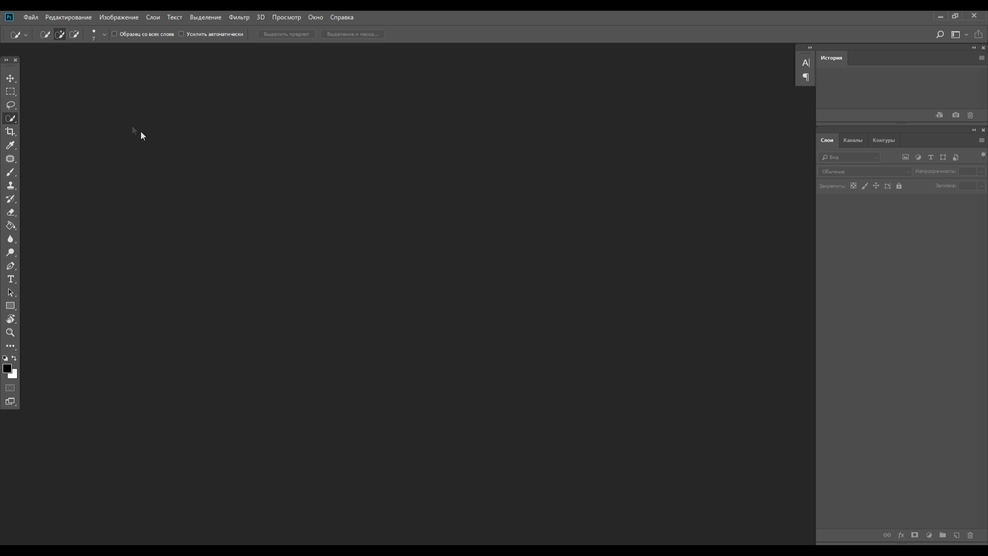
# Start a new 1280 × 720 px Photoshop document from the File menu.
pyautogui.click(30, 17)
pyautogui.click(32, 30)
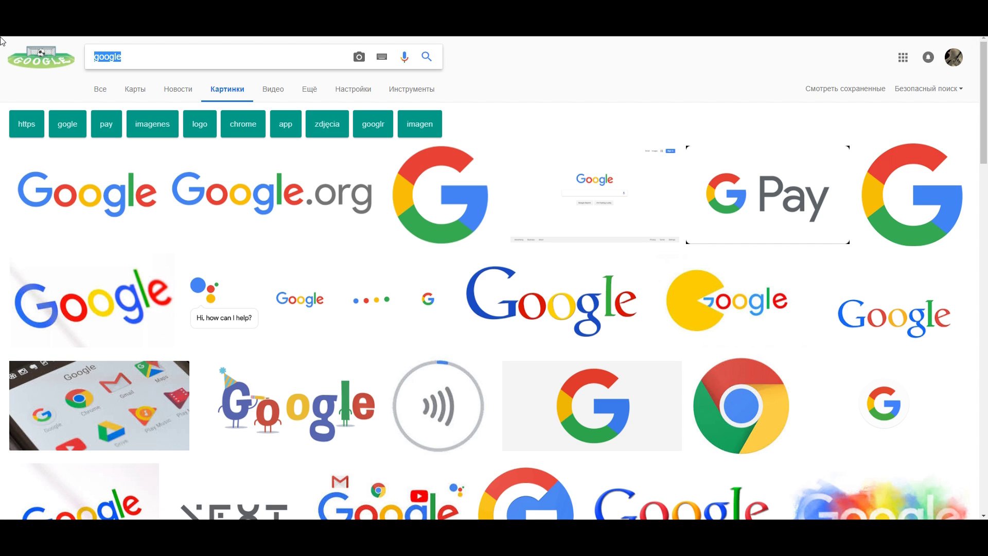
# Search Google Images for 'wall' and open the White Brick Wall Tileable Texture preview.
pyautogui.press('BackSpace')
pyautogui.write('wall')
pyautogui.press('Return')
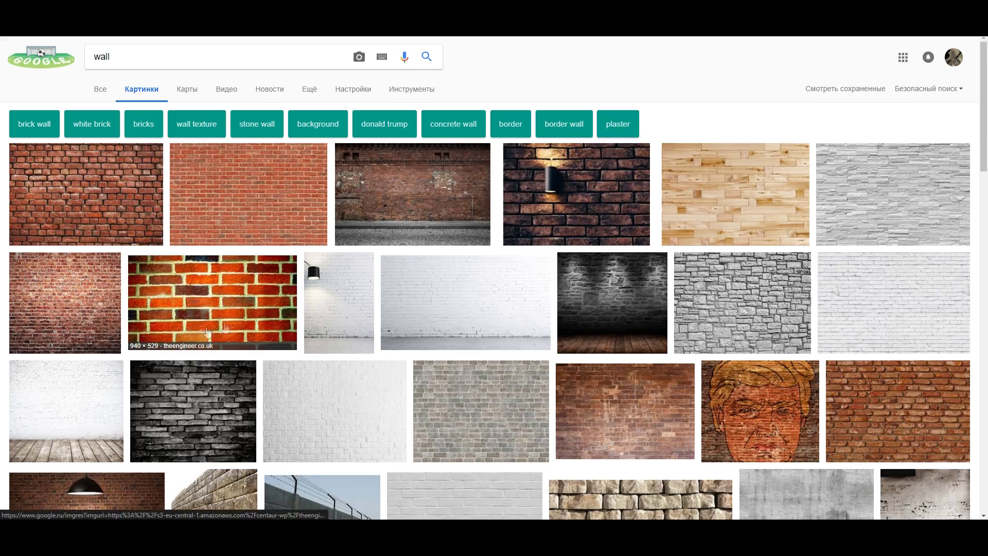
pyautogui.scroll(-3, 303, 337)
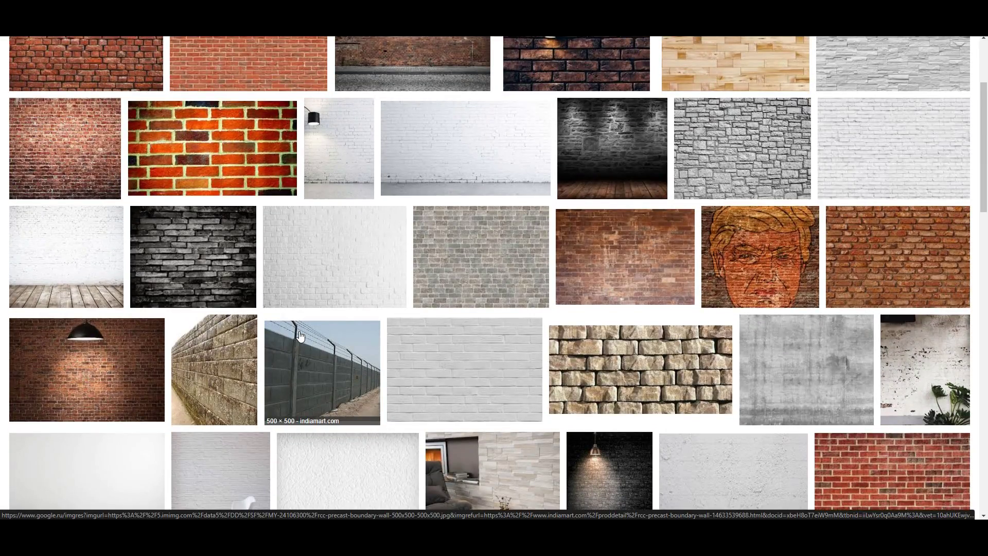
pyautogui.scroll(-3, 300, 336)
pyautogui.click(446, 235)
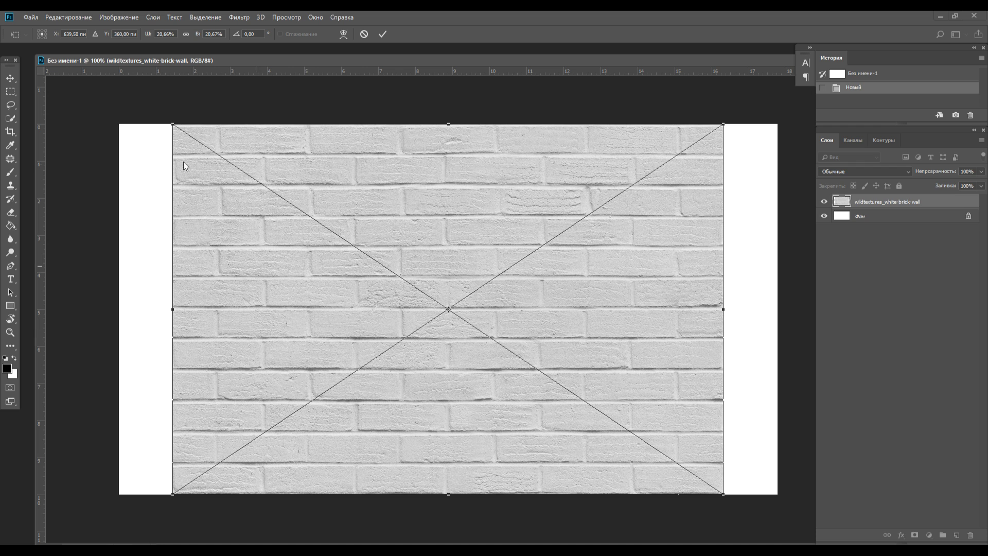
# Place the white brick texture and stretch it past all canvas edges.
pyautogui.click(11, 80)
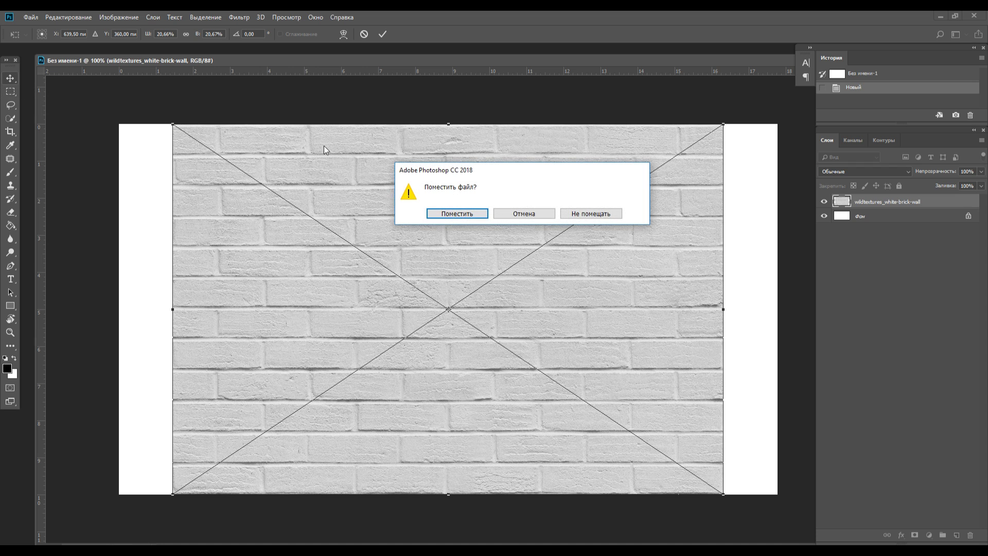
pyautogui.click(438, 212)
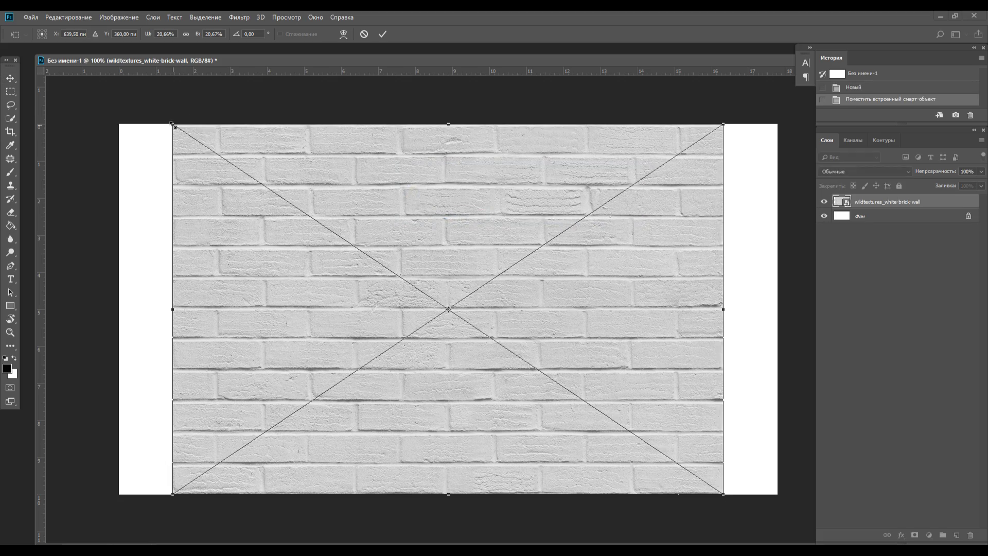
pyautogui.moveTo(173, 125); pyautogui.dragTo(97, 97)
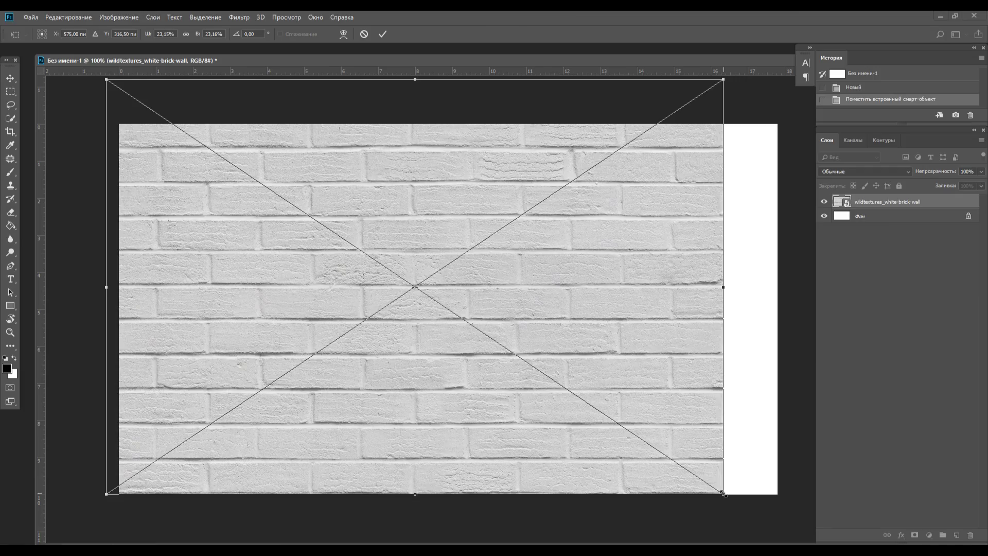
pyautogui.moveTo(723, 494); pyautogui.dragTo(783, 529)
pyautogui.click(12, 79)
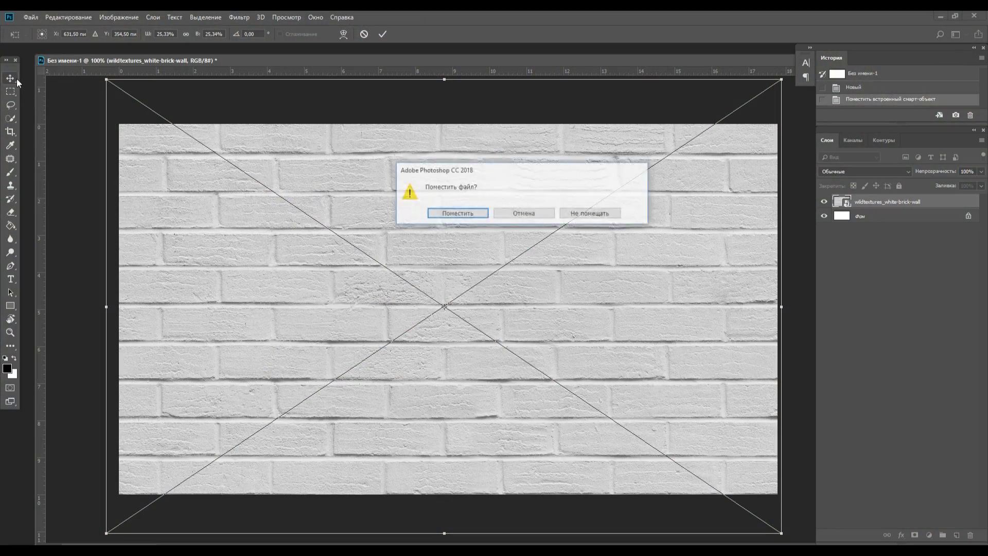
pyautogui.press('Return')
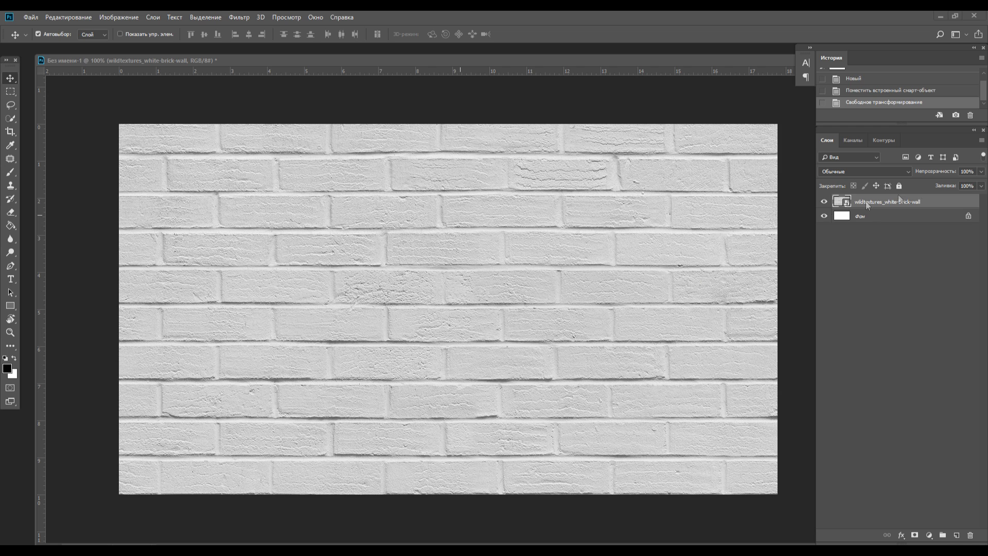
# Duplicate the brick layer and give the copy a High Pass filter at 1000 px radius.
pyautogui.hotkey('ctrl', 'j')
pyautogui.click(244, 19)
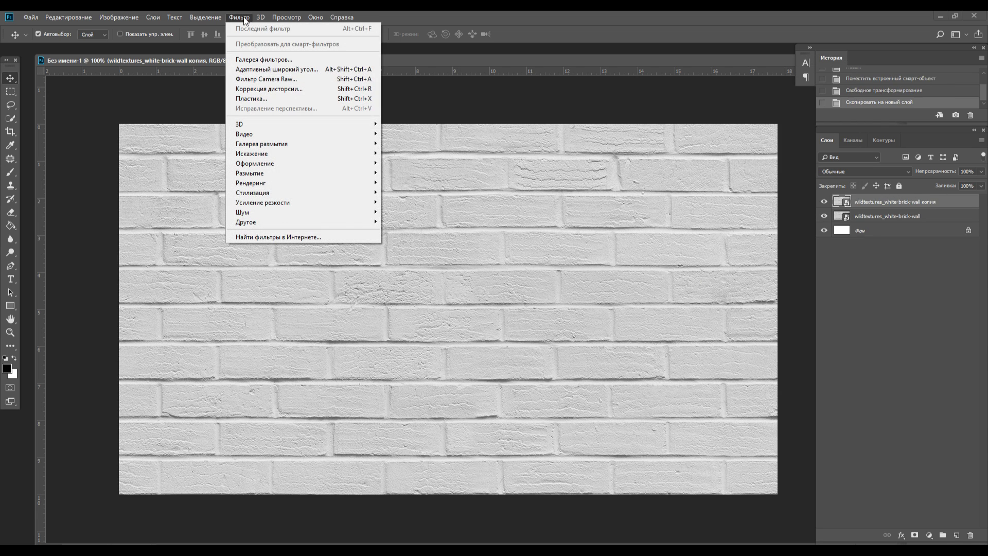
pyautogui.moveTo(348, 219)
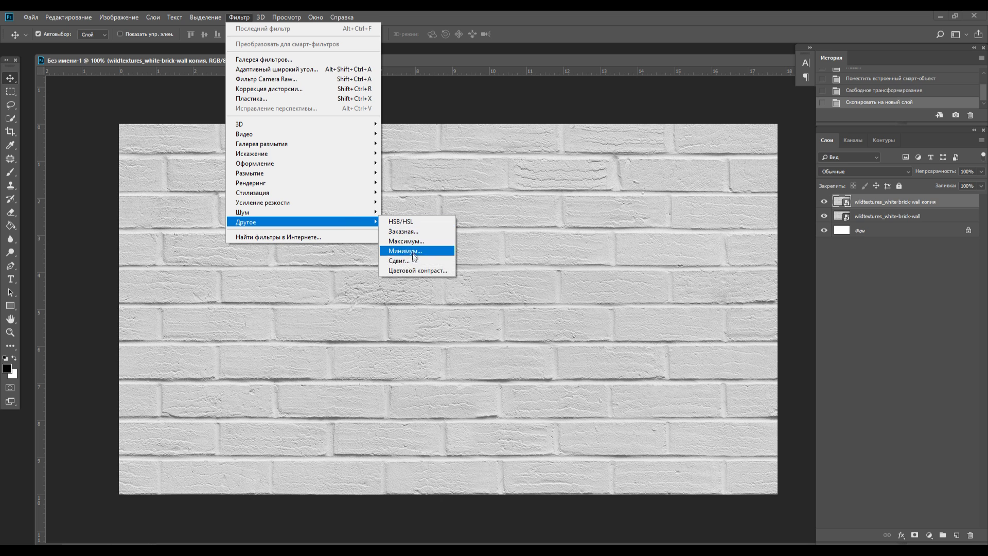
pyautogui.click(418, 273)
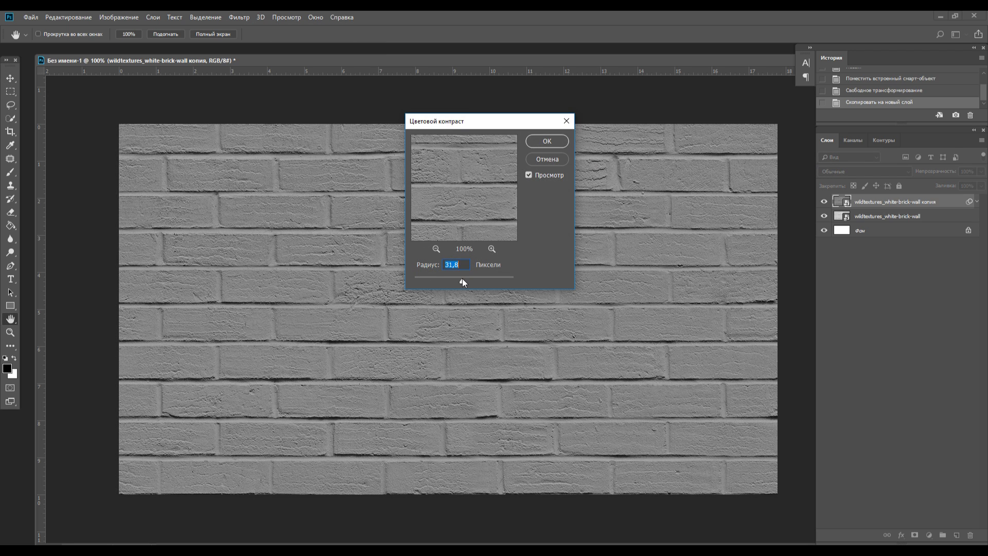
pyautogui.moveTo(462, 278); pyautogui.dragTo(512, 279)
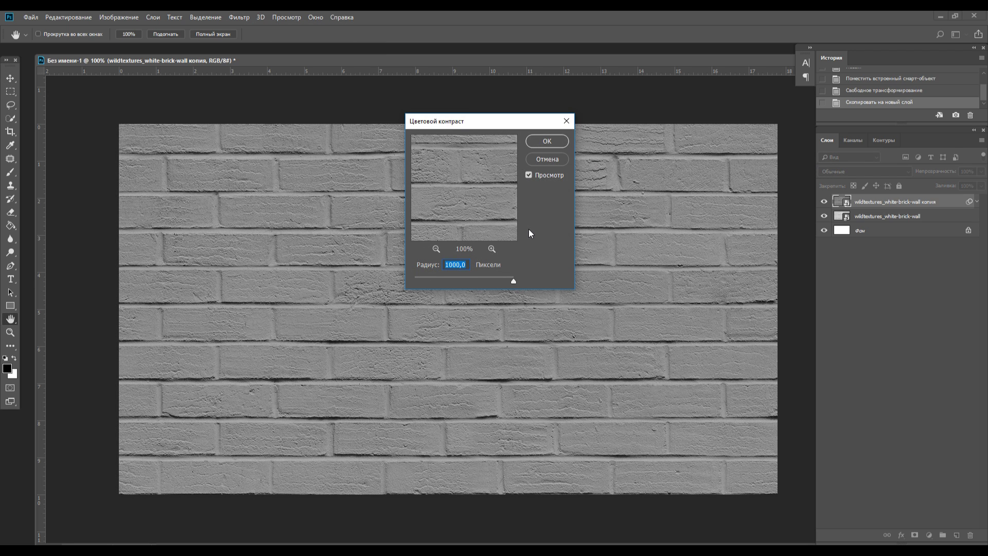
pyautogui.click(557, 143)
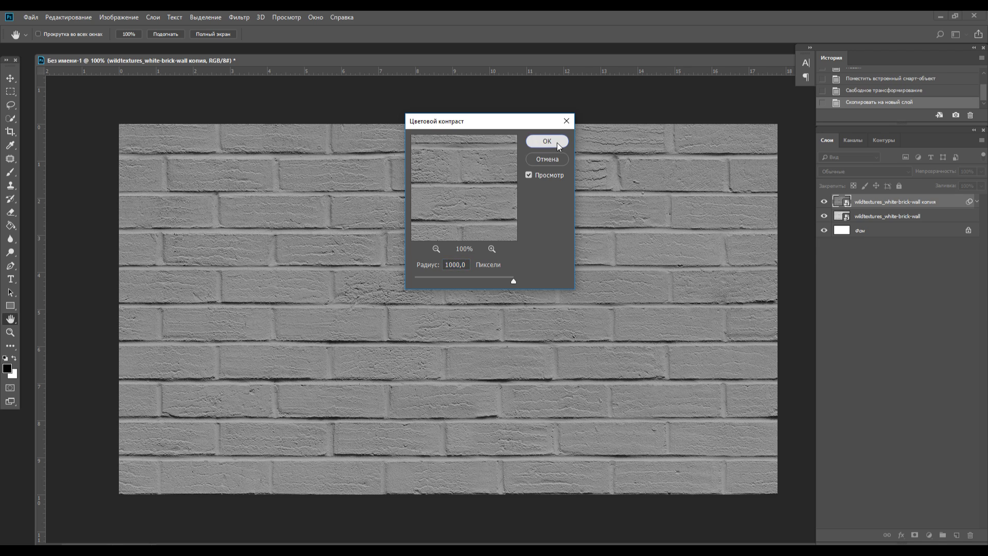
# Add a black Solid Color fill layer and lower its opacity to about 75%.
pyautogui.click(931, 538)
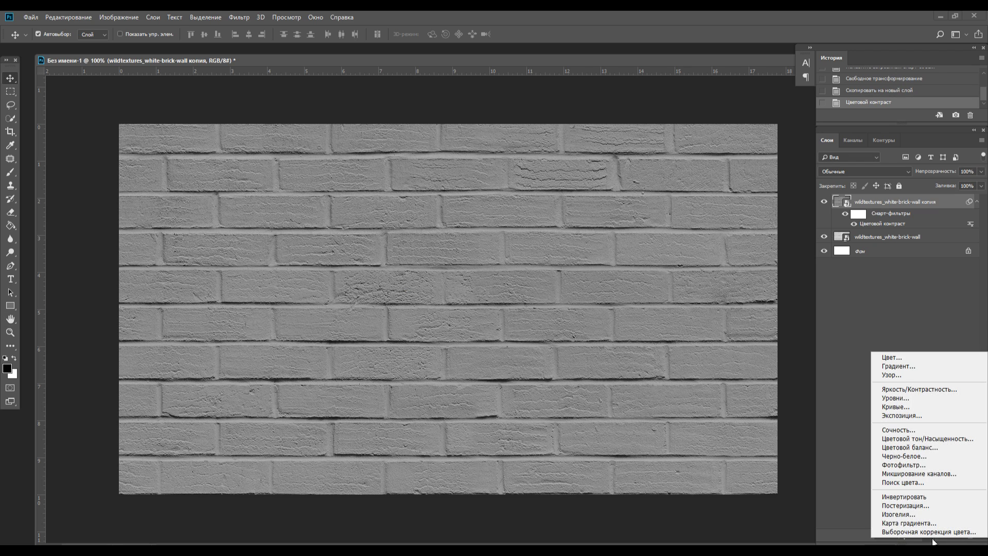
pyautogui.click(897, 357)
pyautogui.moveTo(657, 414)
pyautogui.mouseDown()
pyautogui.moveTo(675, 280)
pyautogui.moveTo(517, 280)
pyautogui.moveTo(702, 358)
pyautogui.moveTo(623, 355)
pyautogui.moveTo(514, 370)
pyautogui.moveTo(470, 440)
pyautogui.mouseUp()
pyautogui.click(790, 289)
pyautogui.click(981, 172)
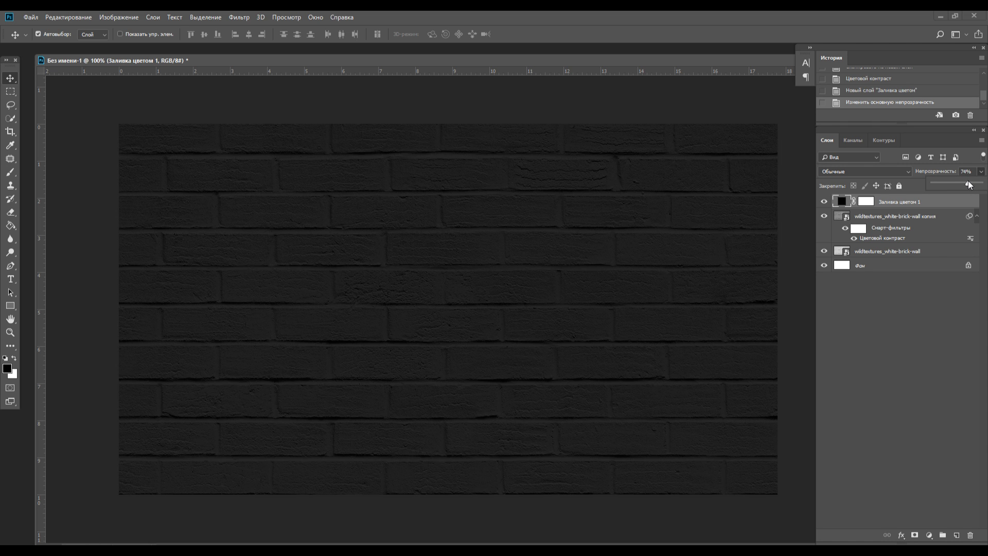
pyautogui.doubleClick(966, 172)
pyautogui.write('7')
pyautogui.click(864, 342)
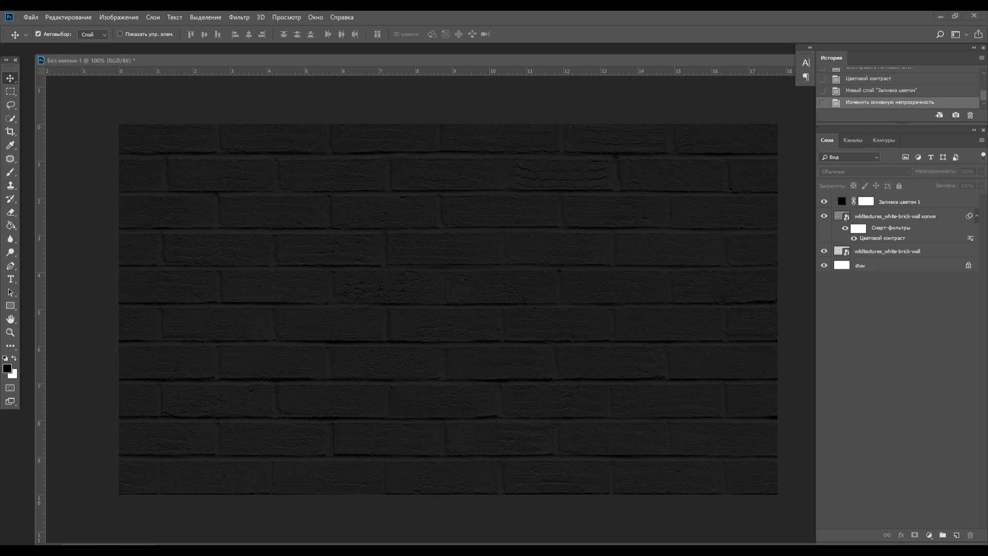
# Add a Gradient fill layer using the transparent preset, Radial style, with Reverse checked.
pyautogui.click(929, 536)
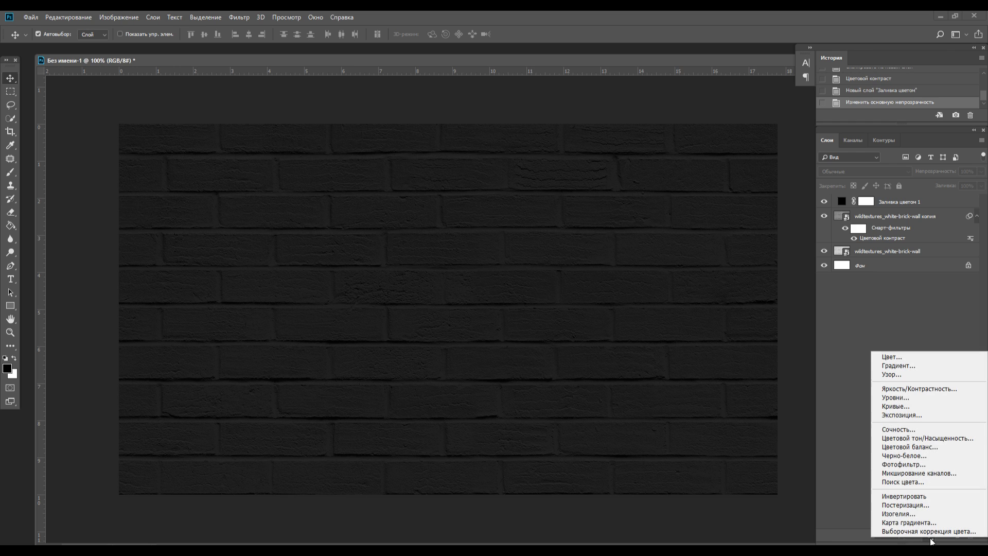
pyautogui.click(895, 367)
pyautogui.click(496, 155)
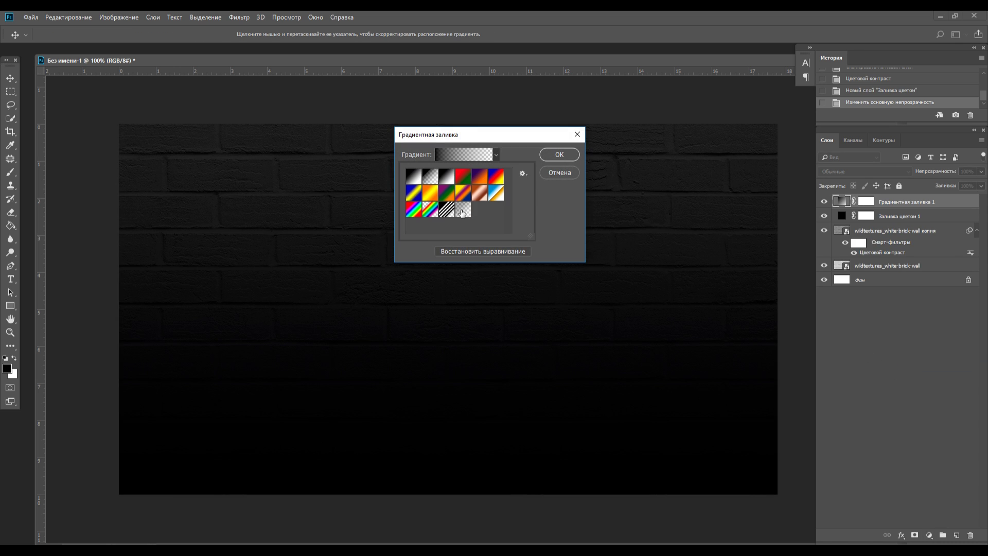
pyautogui.click(464, 212)
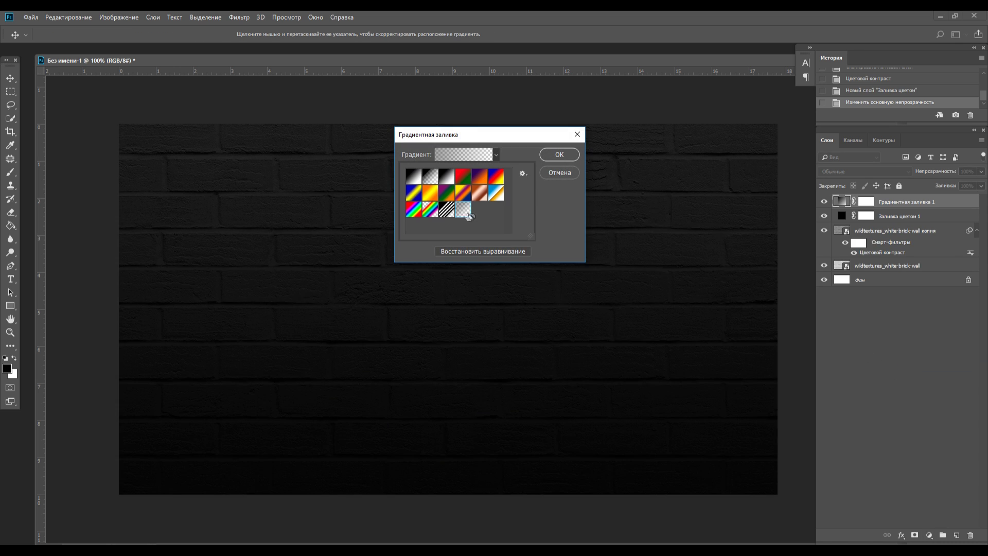
pyautogui.click(470, 172)
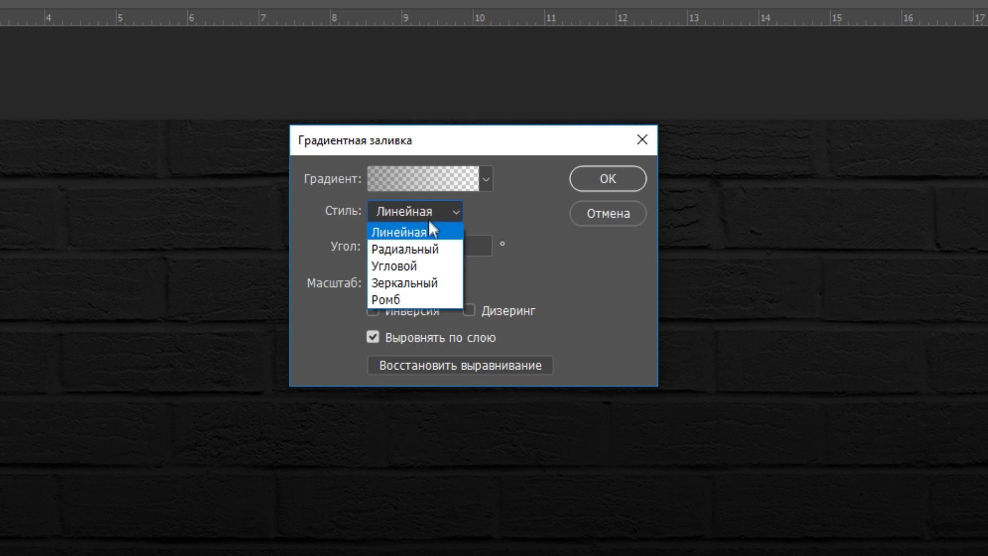
pyautogui.click(401, 251)
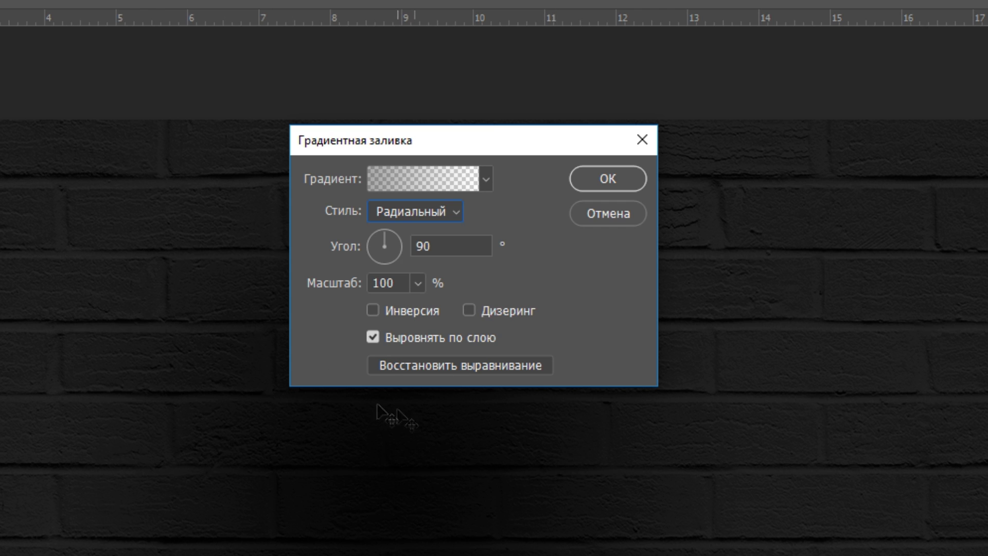
pyautogui.click(435, 419)
pyautogui.click(393, 310)
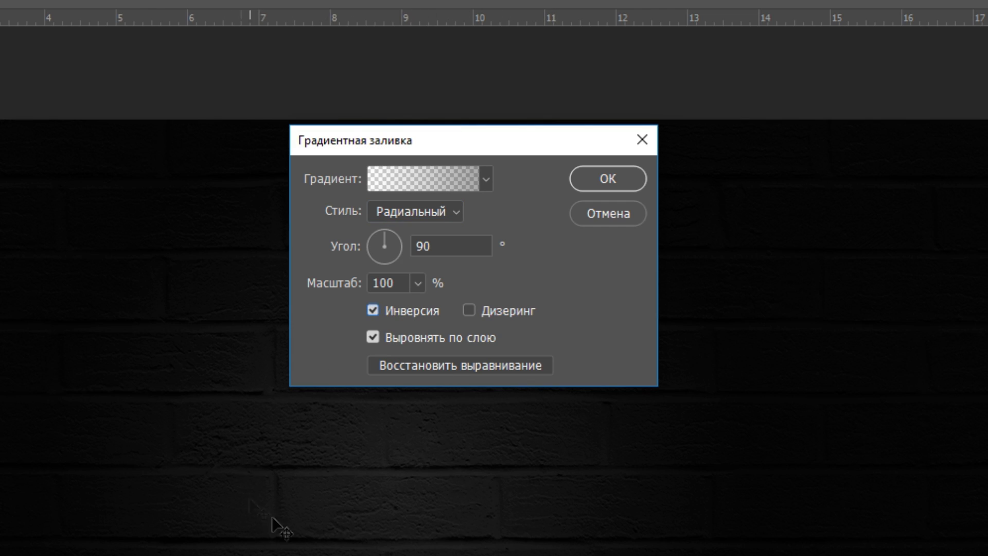
# Set the gradient scale to 170% and confirm the gradient fill layer.
pyautogui.click(418, 283)
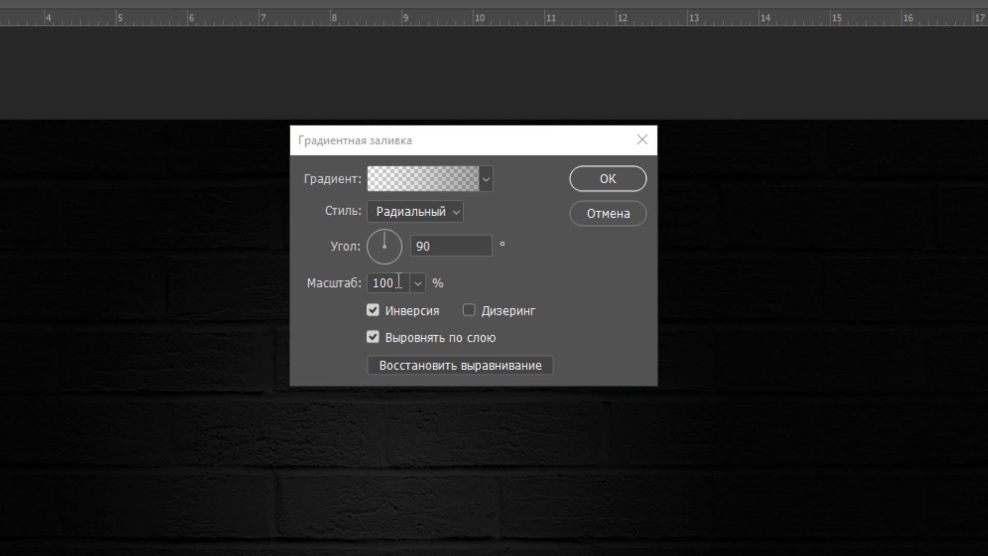
pyautogui.click(63, 283)
pyautogui.doubleClick(387, 283)
pyautogui.write('150')
pyautogui.doubleClick(380, 284)
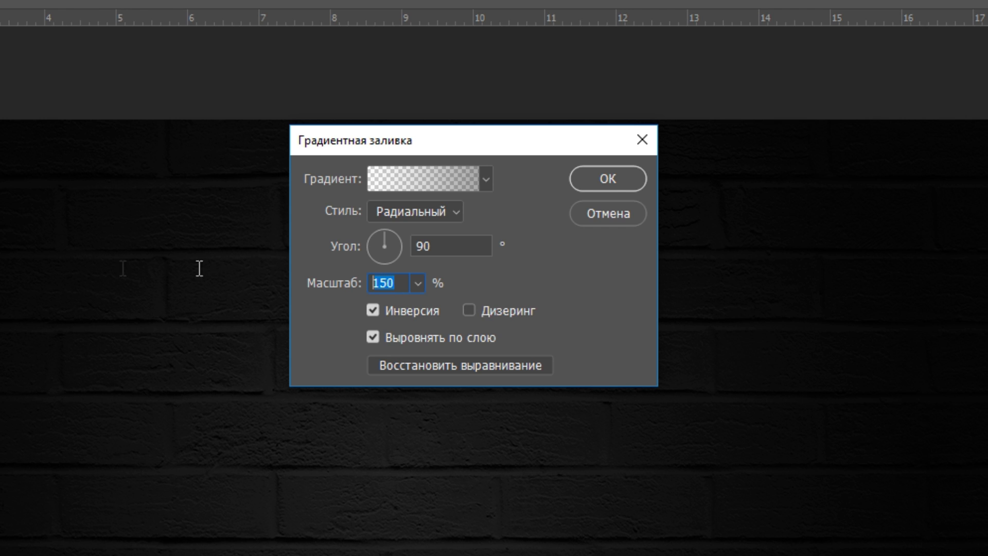
pyautogui.write('170')
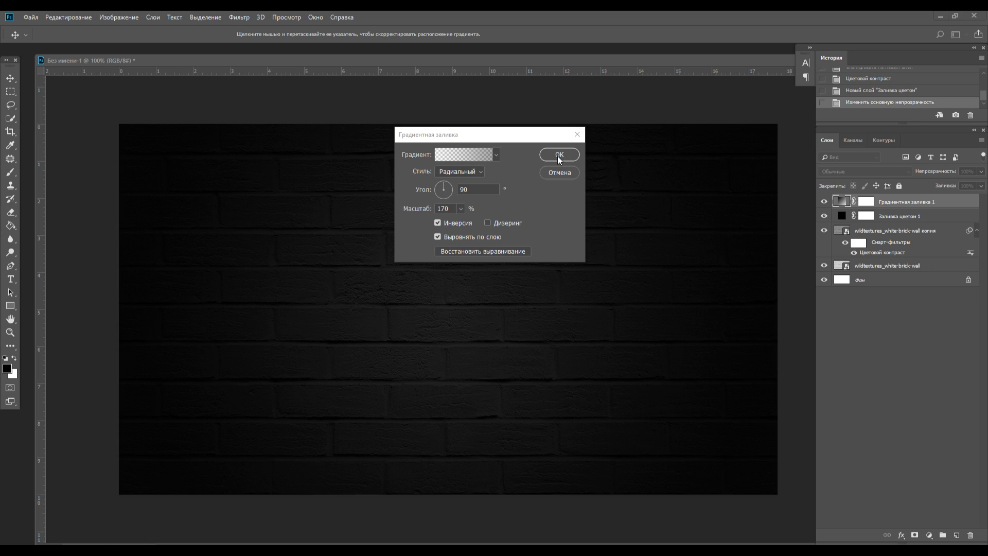
pyautogui.click(559, 157)
pyautogui.click(9, 282)
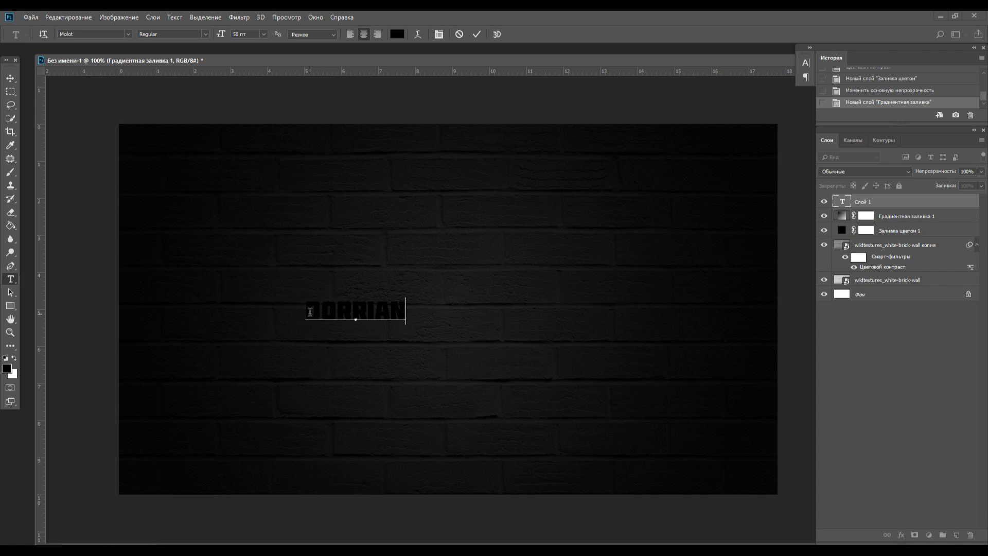
# Recolour the DORRIAN text blue.
pyautogui.doubleClick(310, 312)
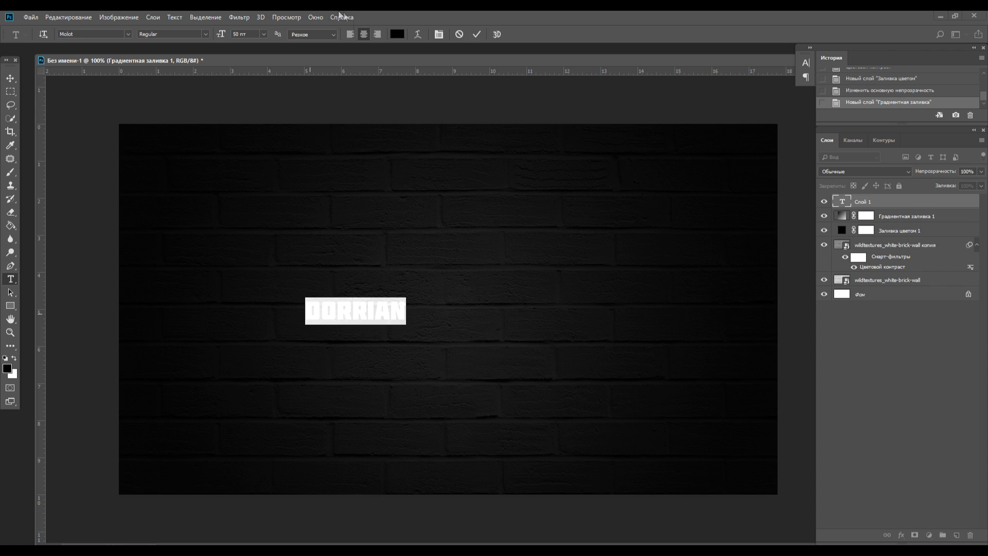
pyautogui.click(396, 34)
pyautogui.click(704, 295)
pyautogui.moveTo(718, 361); pyautogui.dragTo(719, 350)
pyautogui.click(814, 289)
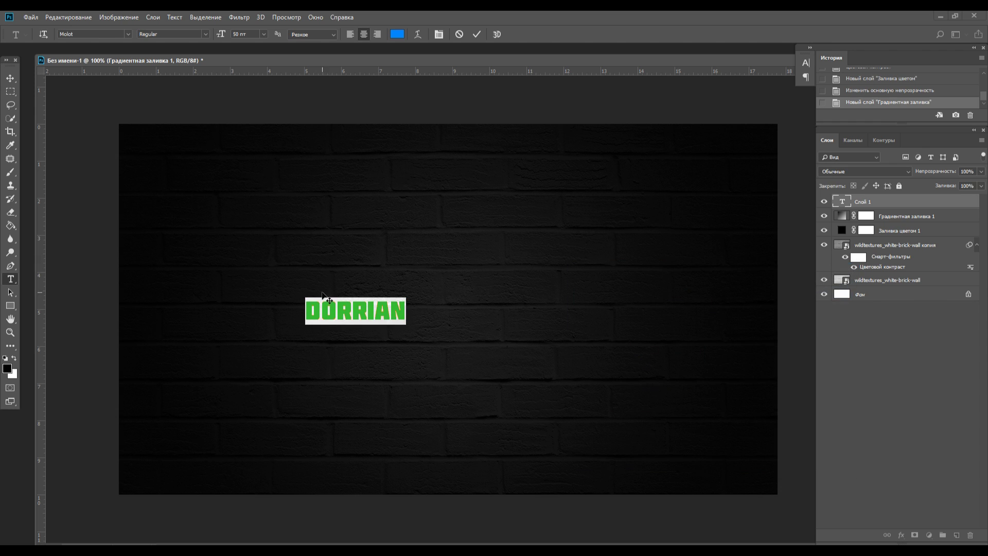
# Set DORRIAN in the Beon font and enlarge it to about 131%, shifted left.
pyautogui.click(129, 34)
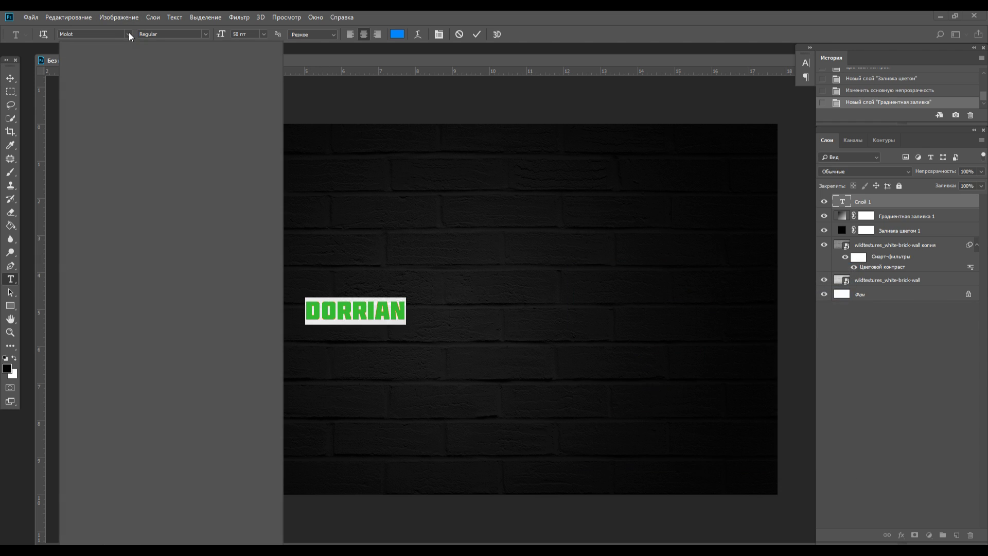
pyautogui.write('Beon')
pyautogui.press('Return')
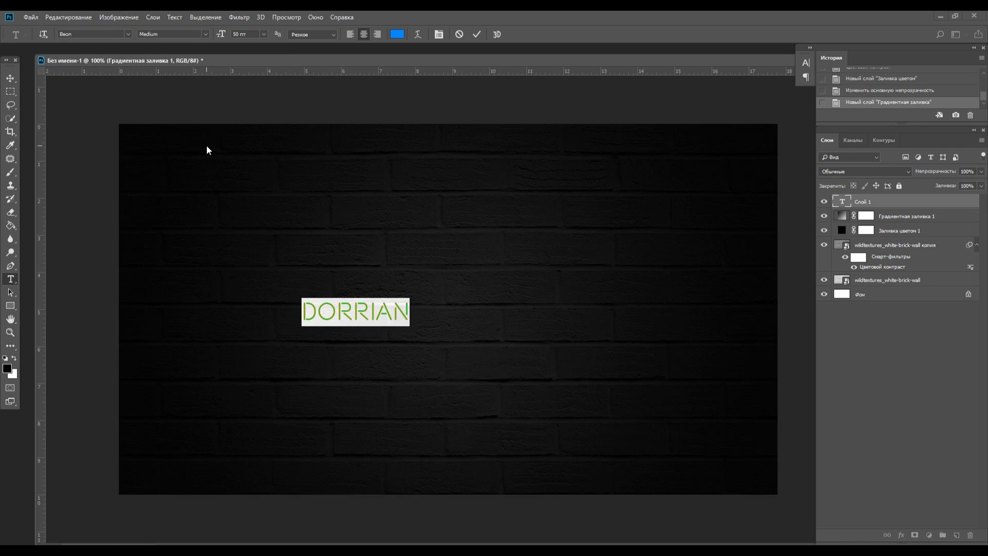
pyautogui.hotkey('ctrl', 'Return')
pyautogui.hotkey('ctrl', 't')
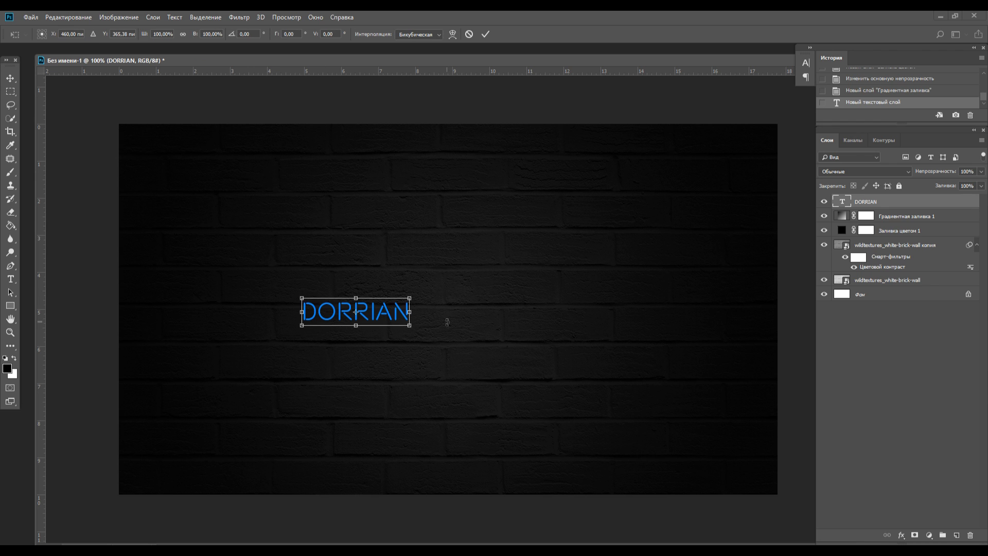
pyautogui.moveTo(410, 299); pyautogui.dragTo(724, 153)
pyautogui.moveTo(616, 258); pyautogui.dragTo(552, 253)
pyautogui.press('Return')
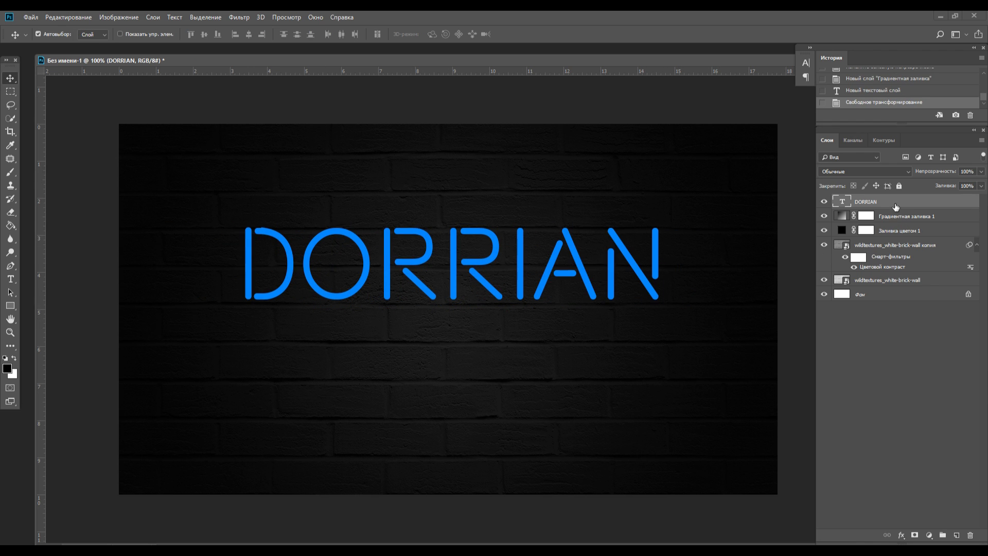
# Align DORRIAN to the canvas's horizontal centre and drag a duplicate layer beneath it.
pyautogui.hotkey('ctrl', 'a')
pyautogui.click(249, 33)
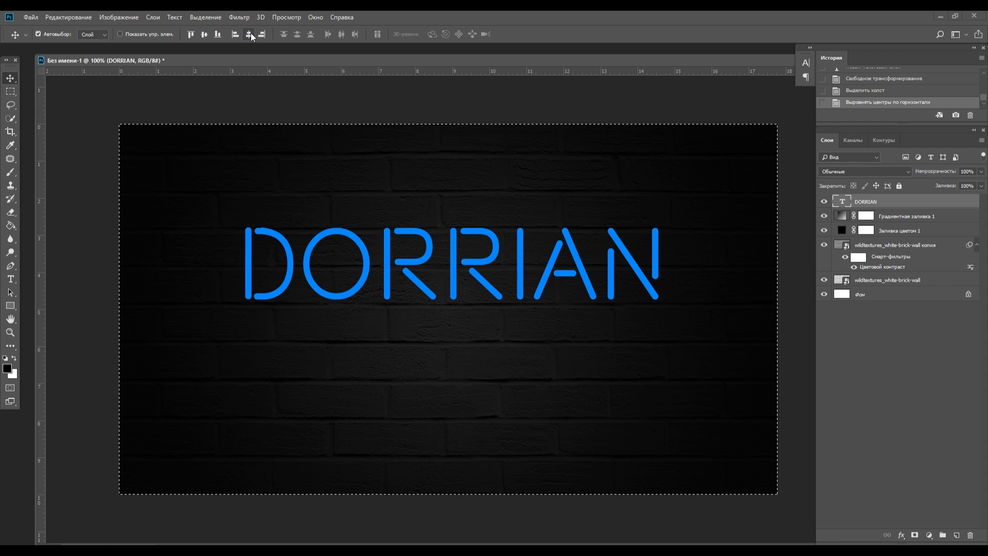
pyautogui.click(9, 92)
pyautogui.click(743, 348)
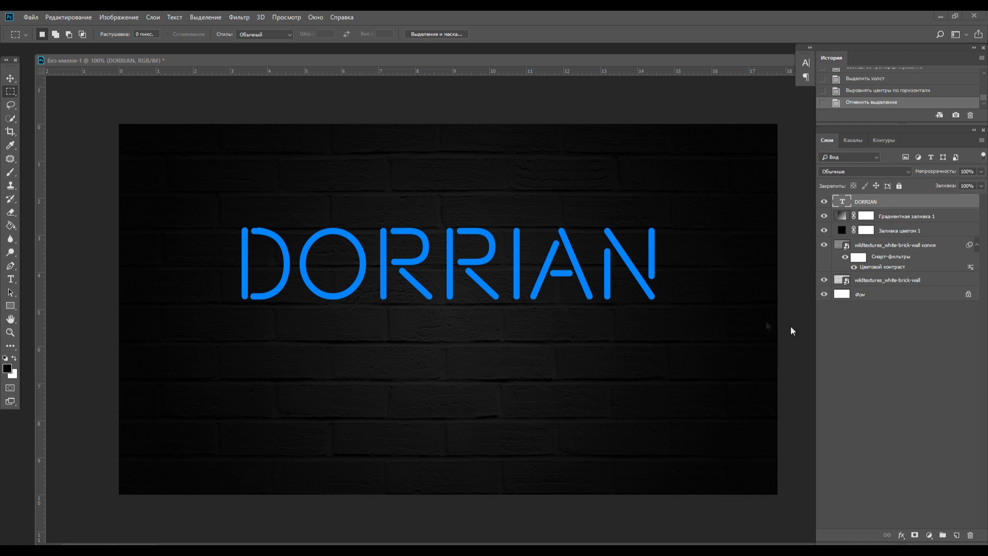
pyautogui.hotkey('ctrl', 'j')
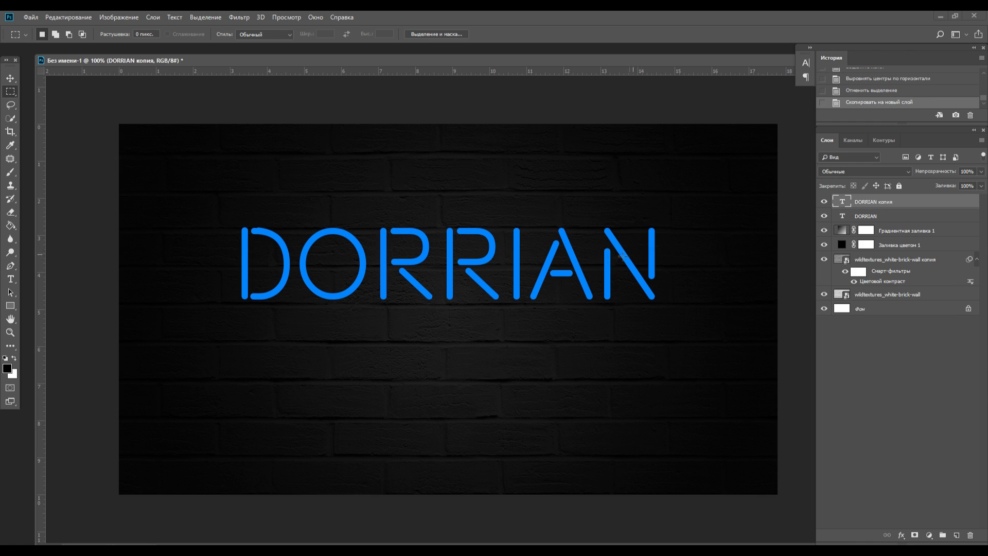
pyautogui.moveTo(545, 286); pyautogui.dragTo(544, 388)
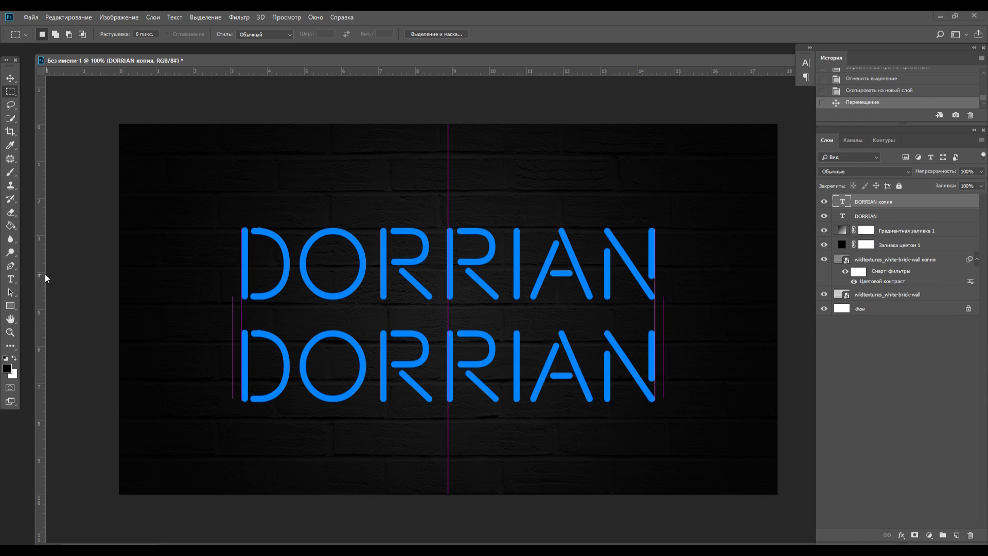
# Retype the lower copy as 'KARnett', nudge it under DORRIAN, and select its text.
pyautogui.click(11, 279)
pyautogui.write('KAR')
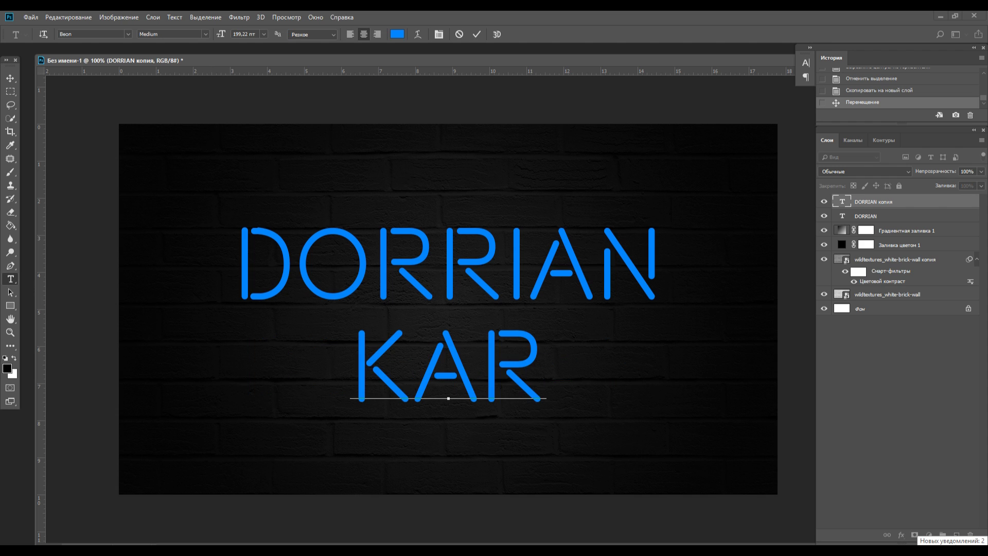
pyautogui.write('nett')
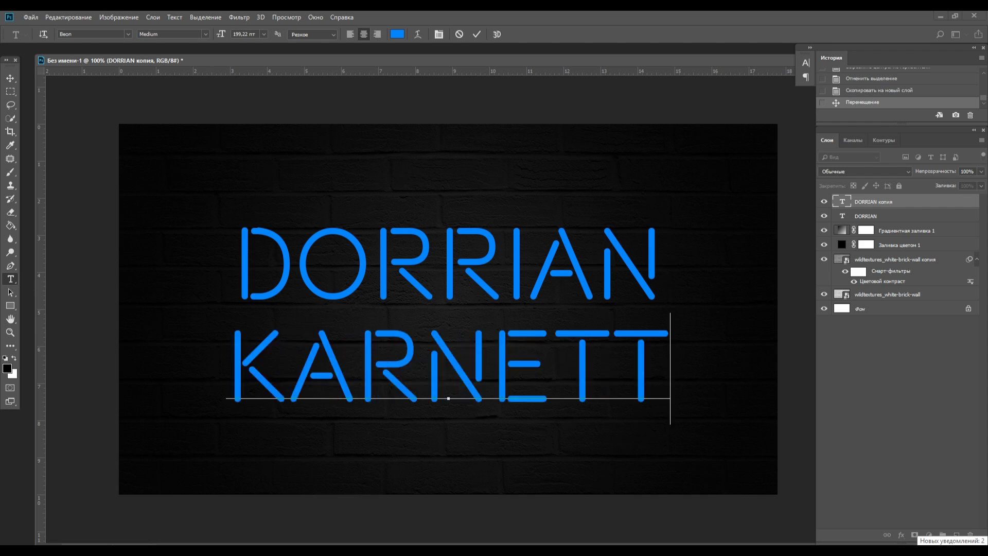
pyautogui.hotkey('ctrl', 'Return')
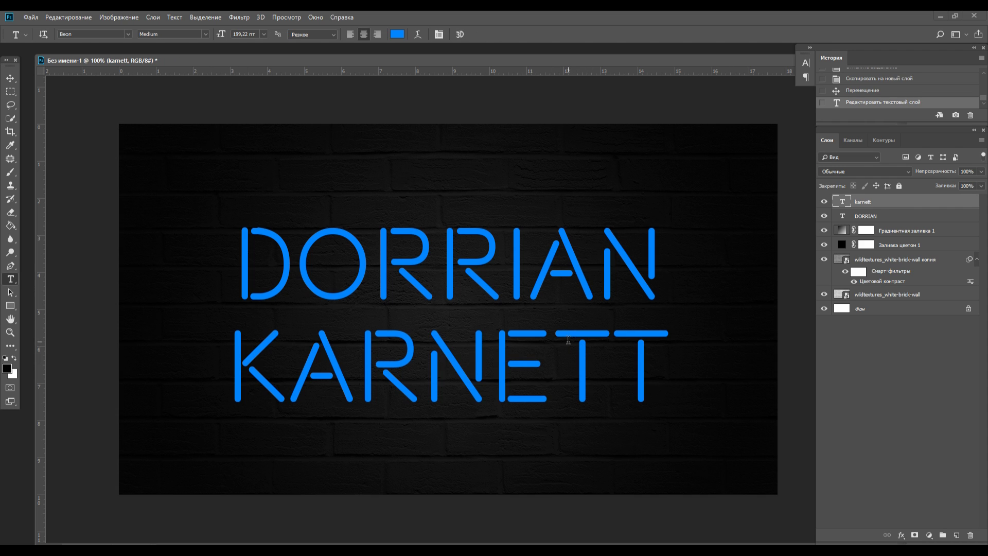
pyautogui.moveTo(526, 356); pyautogui.dragTo(529, 349)
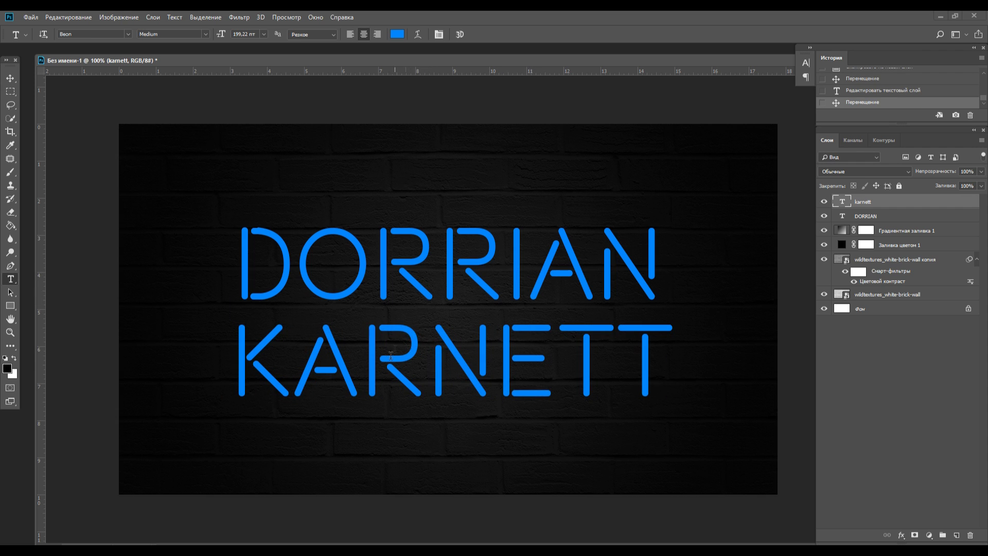
pyautogui.moveTo(435, 355); pyautogui.dragTo(429, 364)
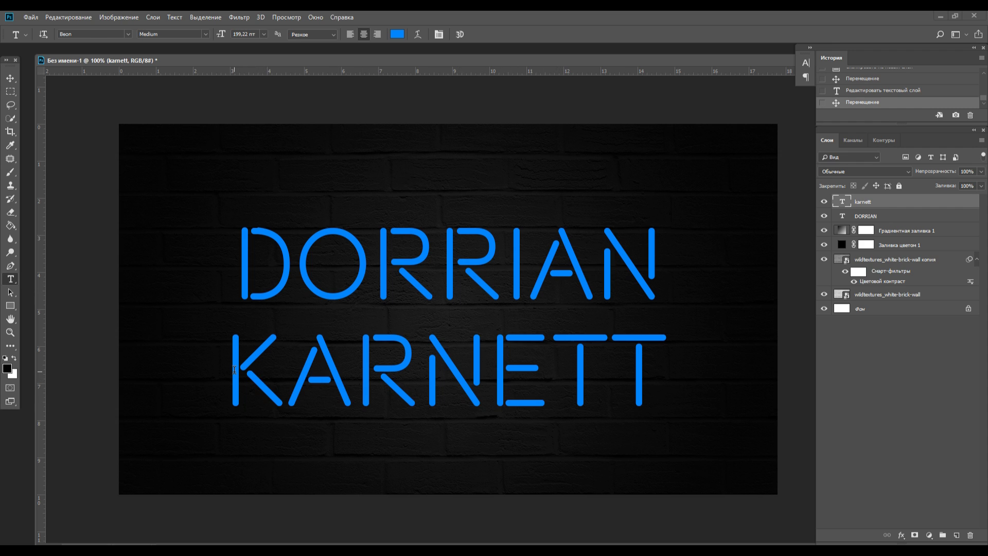
pyautogui.moveTo(235, 369); pyautogui.dragTo(720, 388)
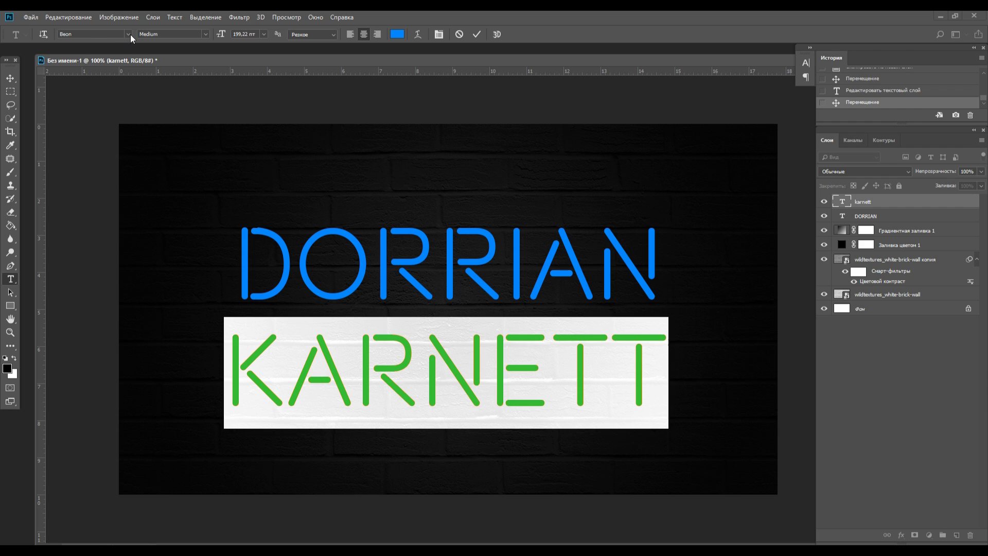
# Try the Phantom Fingers font on karnett and colour it magenta #e400ff.
pyautogui.click(128, 34)
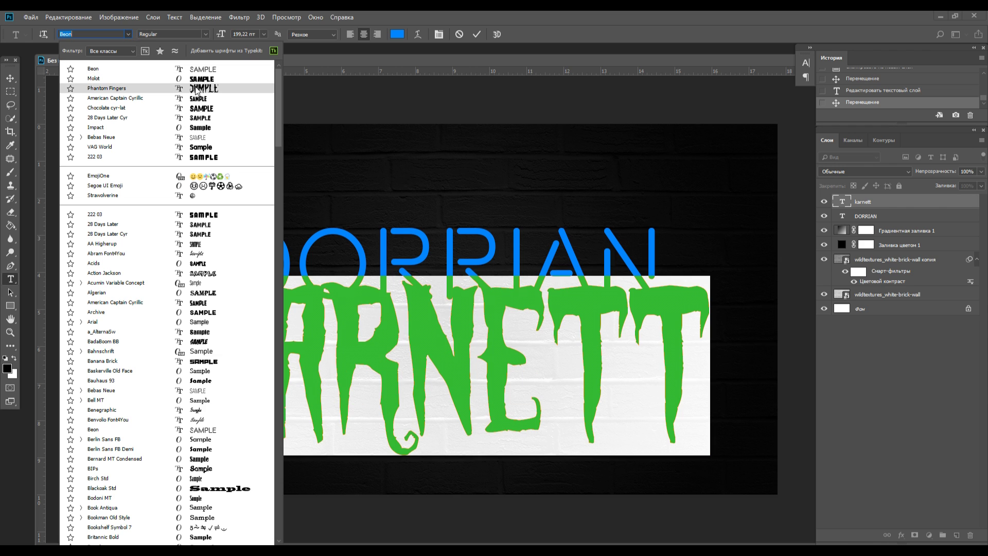
pyautogui.click(195, 89)
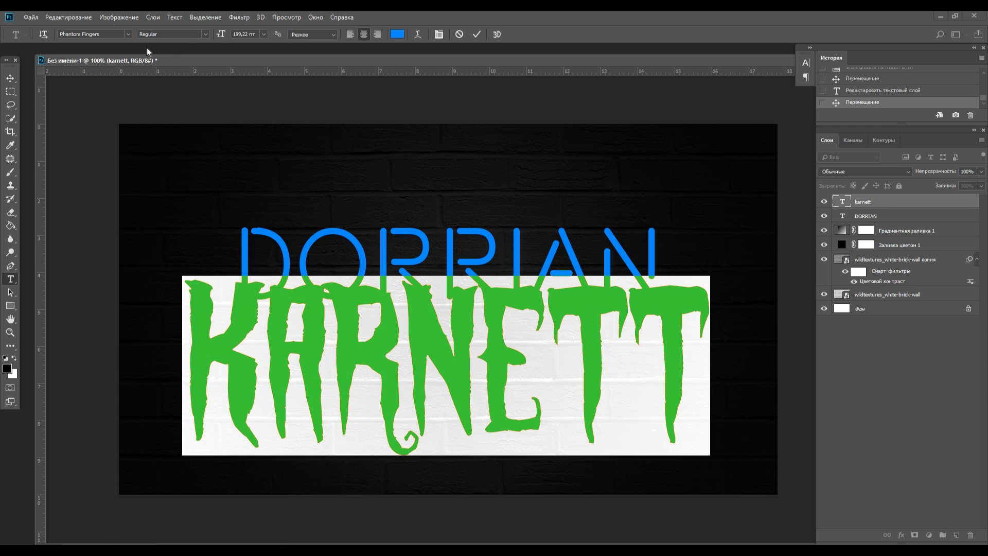
pyautogui.click(397, 34)
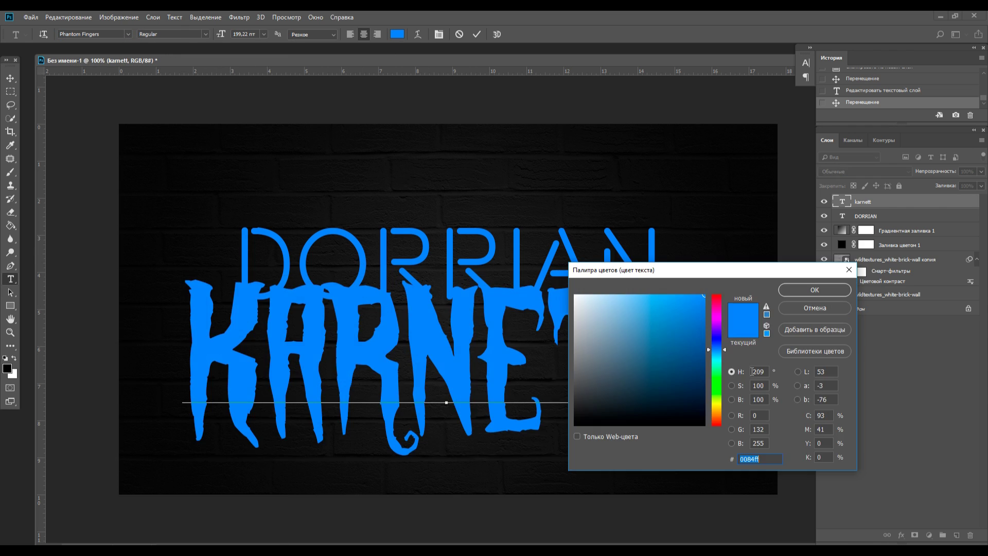
pyautogui.click(716, 324)
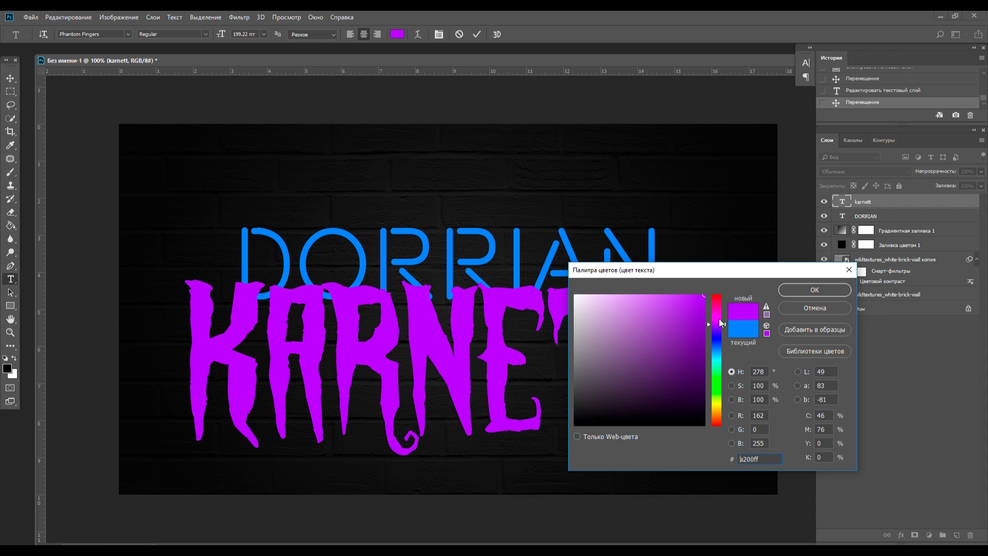
pyautogui.moveTo(721, 323); pyautogui.dragTo(718, 319)
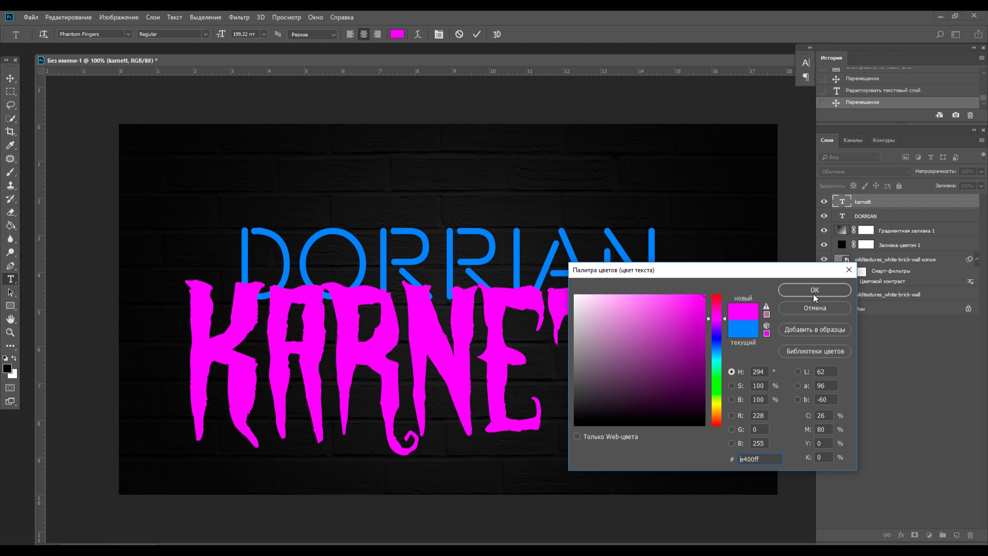
pyautogui.click(813, 291)
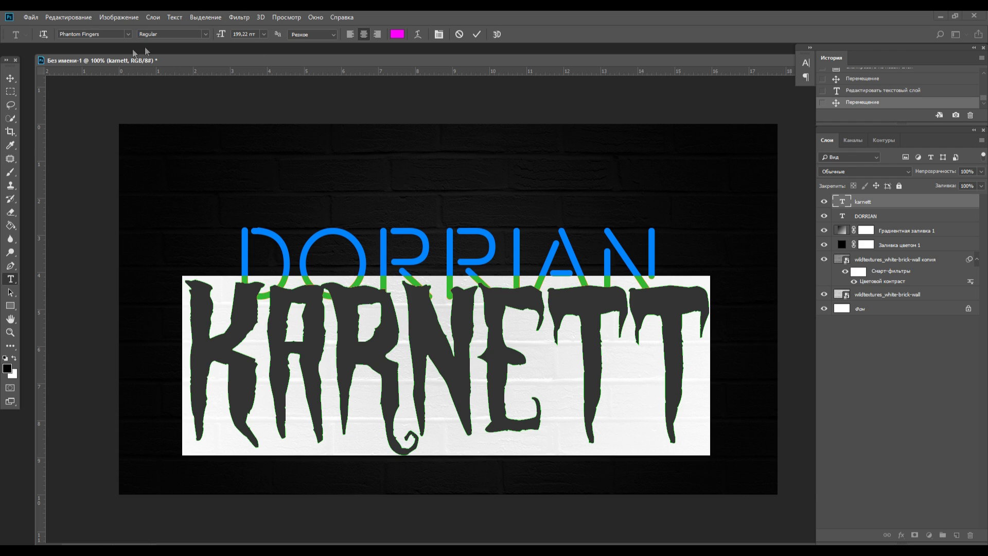
# Set karnett in the Las Enter Personal Use Only script font and commit it.
pyautogui.click(128, 34)
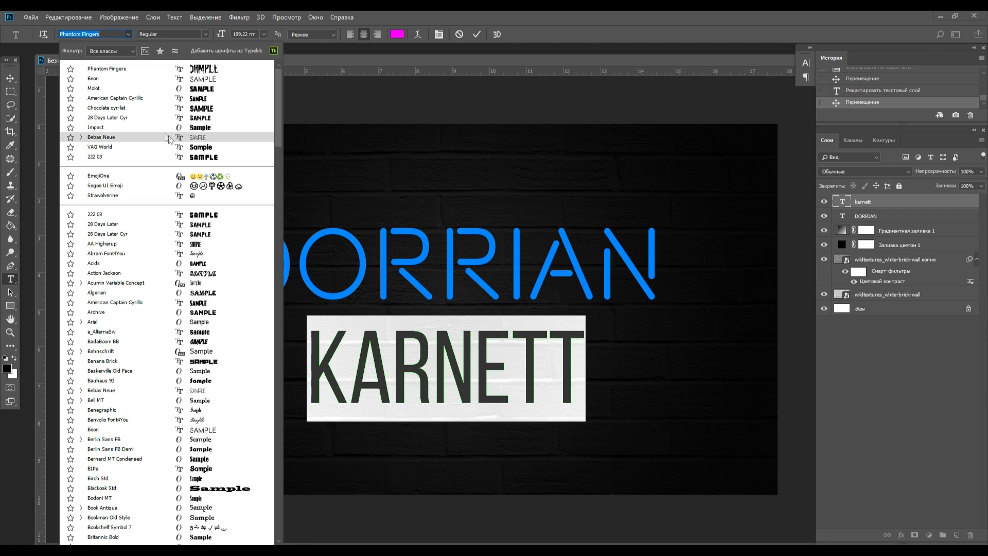
pyautogui.scroll(-8, 276, 156)
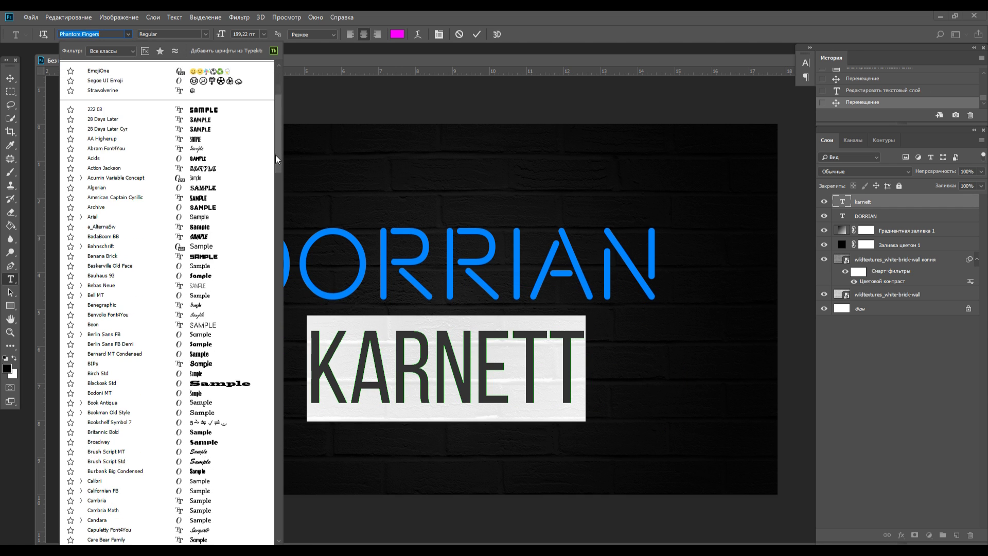
pyautogui.scroll(-9, 201, 272)
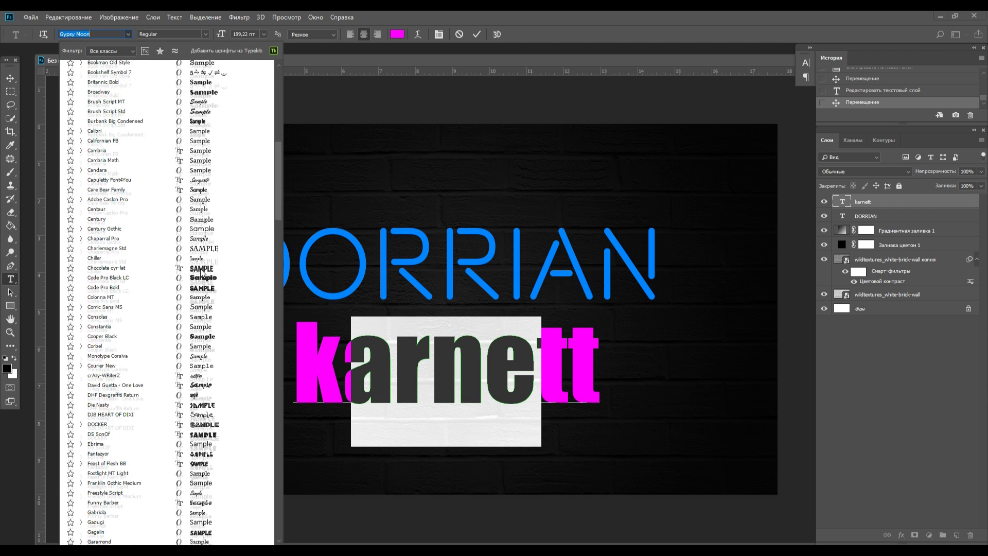
pyautogui.scroll(-4, 198, 272)
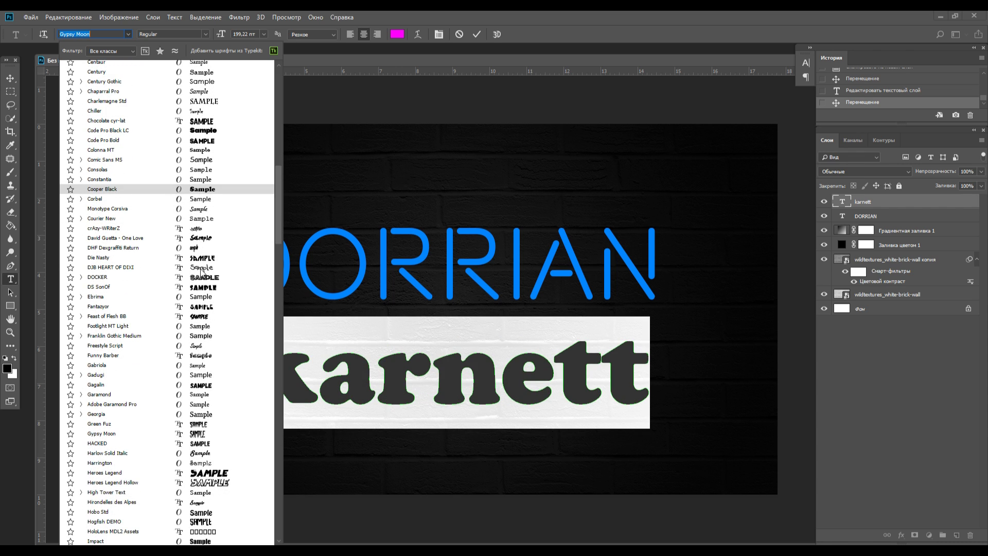
pyautogui.scroll(-4, 186, 269)
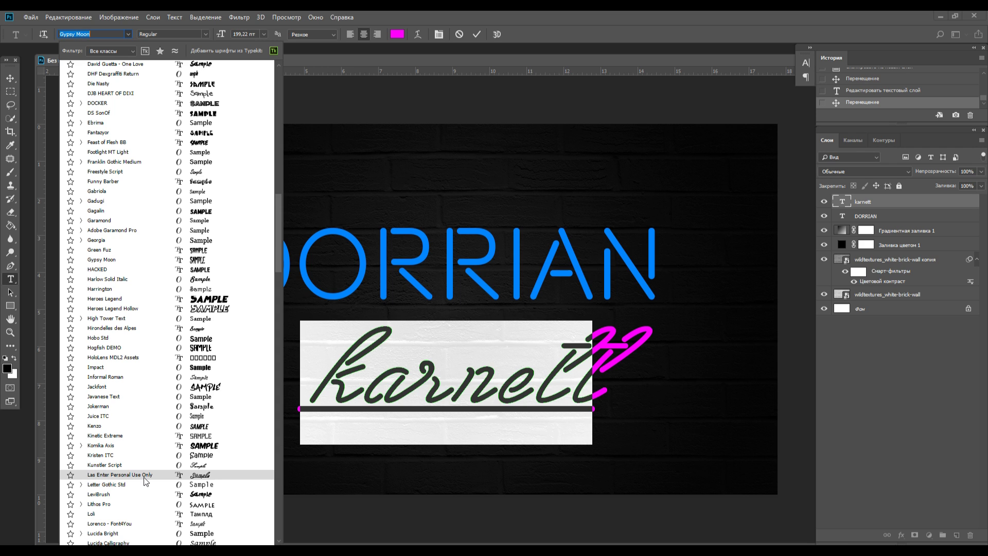
pyautogui.click(143, 477)
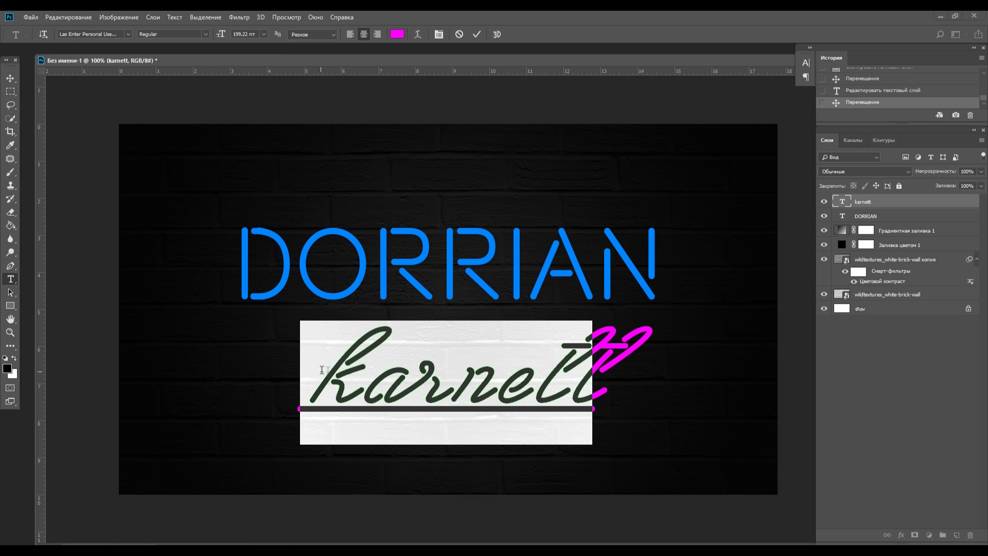
pyautogui.click(351, 372)
pyautogui.moveTo(353, 373); pyautogui.dragTo(244, 366)
pyautogui.click(244, 366)
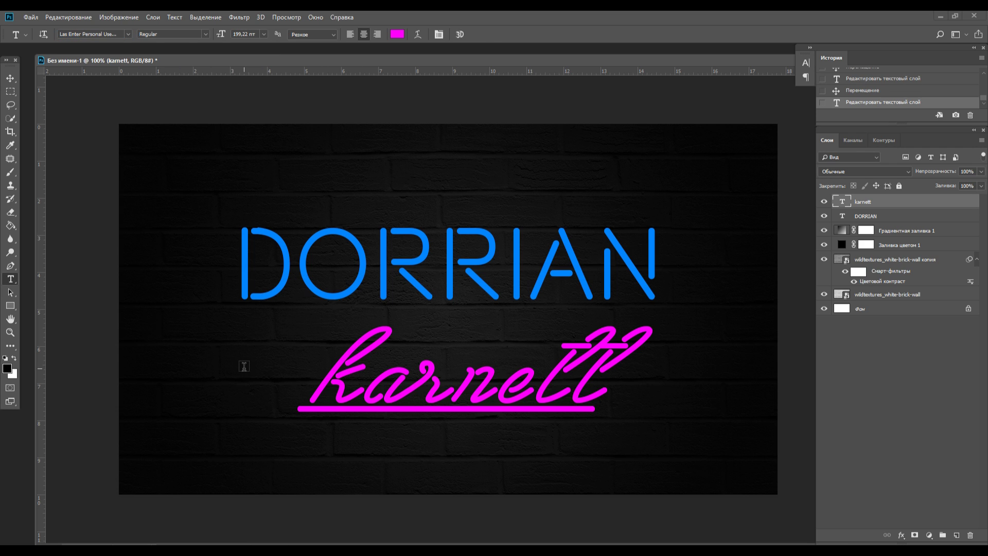
# Replace the lowercase k with a capital K so the word reads Karnett.
pyautogui.click(346, 380)
pyautogui.moveTo(349, 381); pyautogui.dragTo(270, 385)
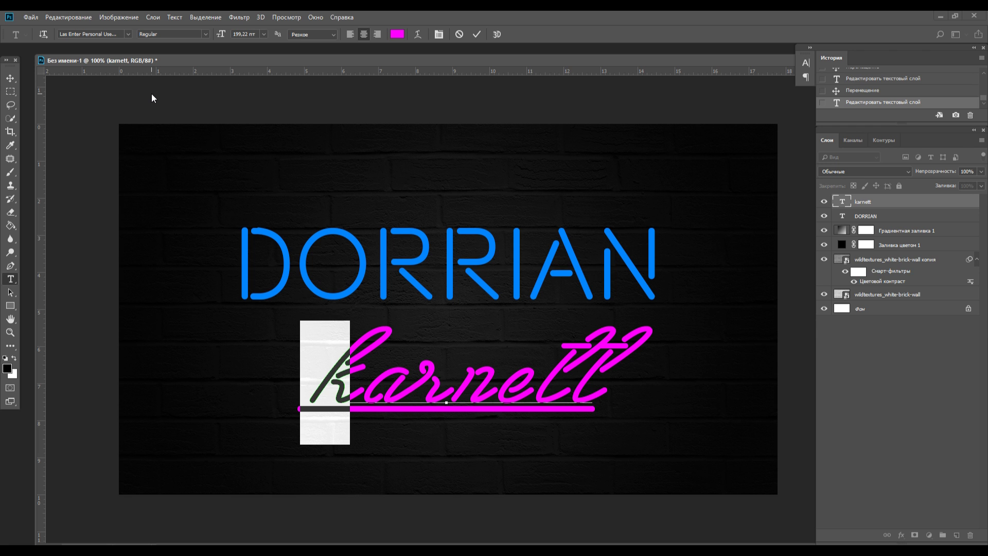
pyautogui.write('K')
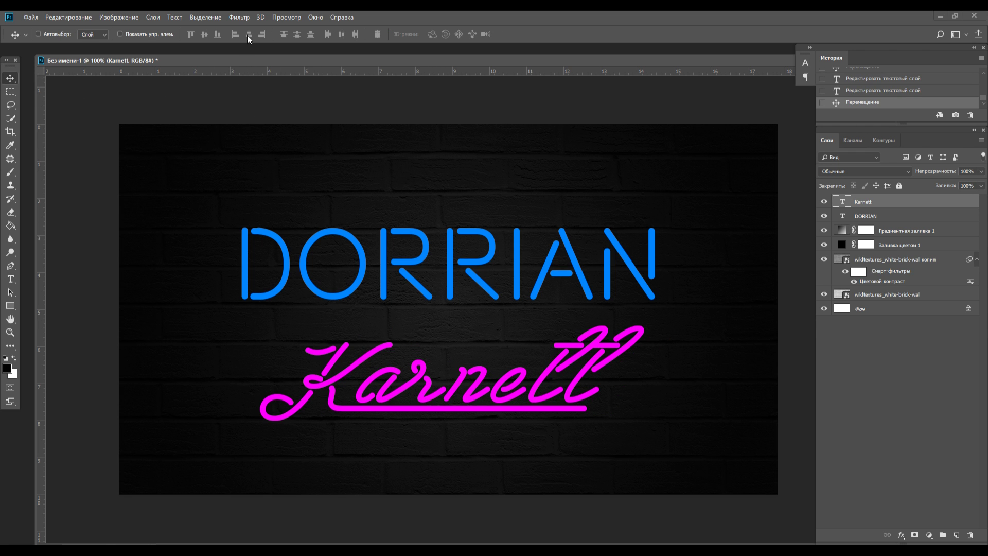
# Centre Karnett horizontally, scale it down under DORRIAN, deselect, and move DORRIAN's layer above it.
pyautogui.hotkey('ctrl', 'a')
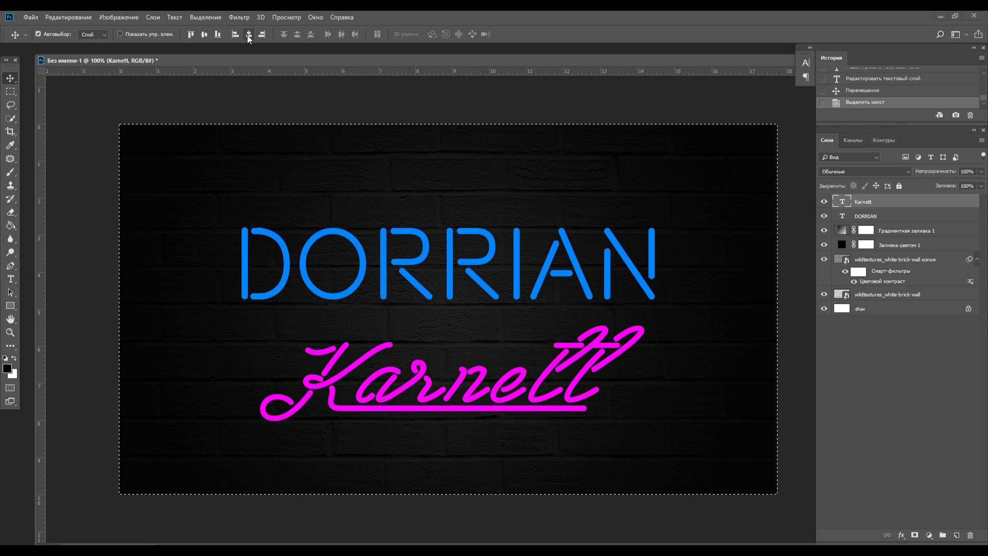
pyautogui.click(249, 34)
pyautogui.hotkey('ctrl', 't')
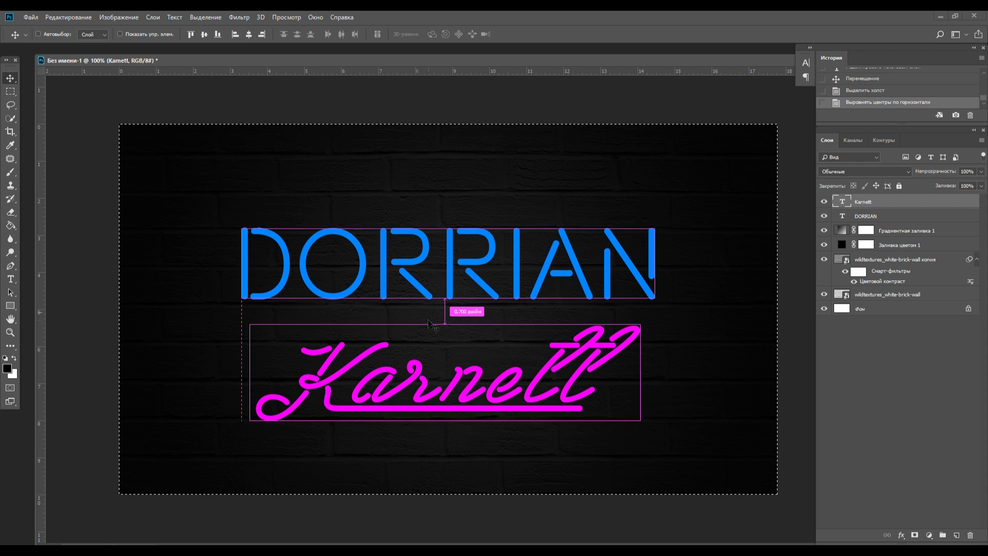
pyautogui.moveTo(470, 324); pyautogui.dragTo(452, 341)
pyautogui.rightClick(286, 206)
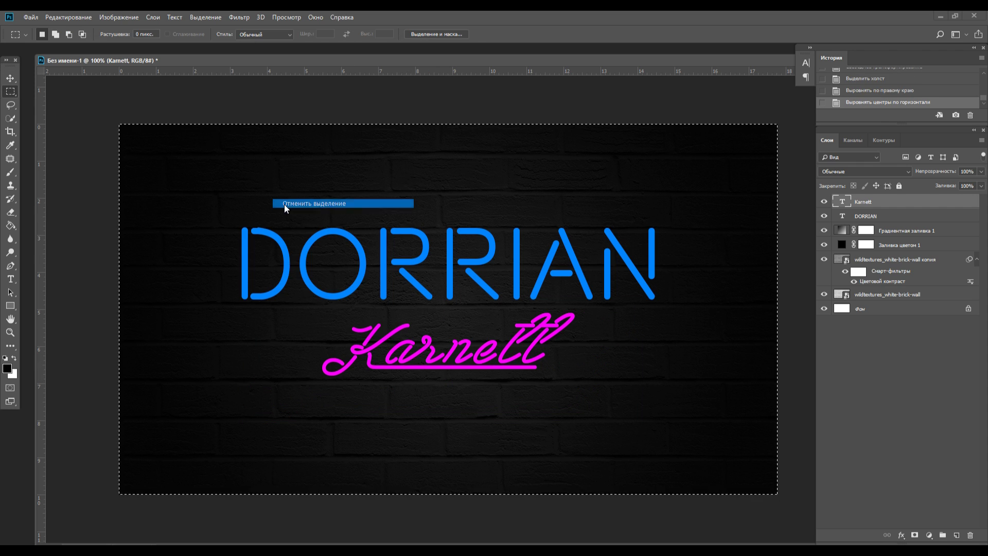
pyautogui.click(298, 203)
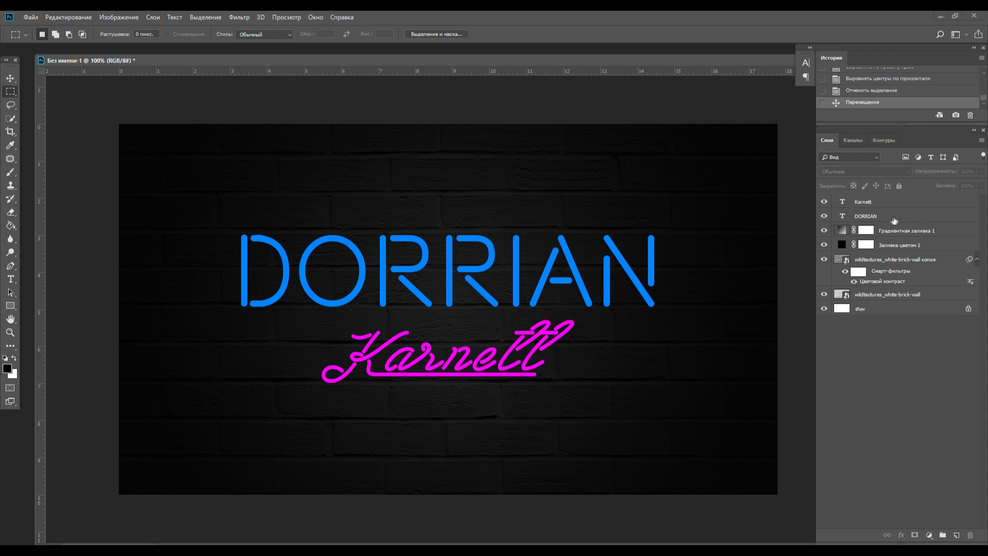
pyautogui.moveTo(881, 220); pyautogui.dragTo(872, 198)
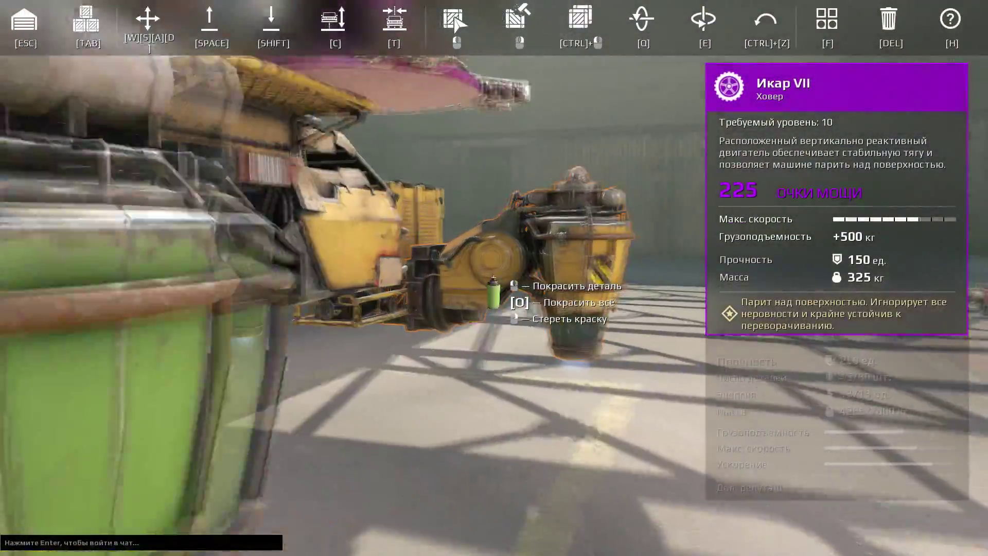
# Play the Crossout match, painting the hover green and firing the cannons at the enemy.
pyautogui.click(494, 278)
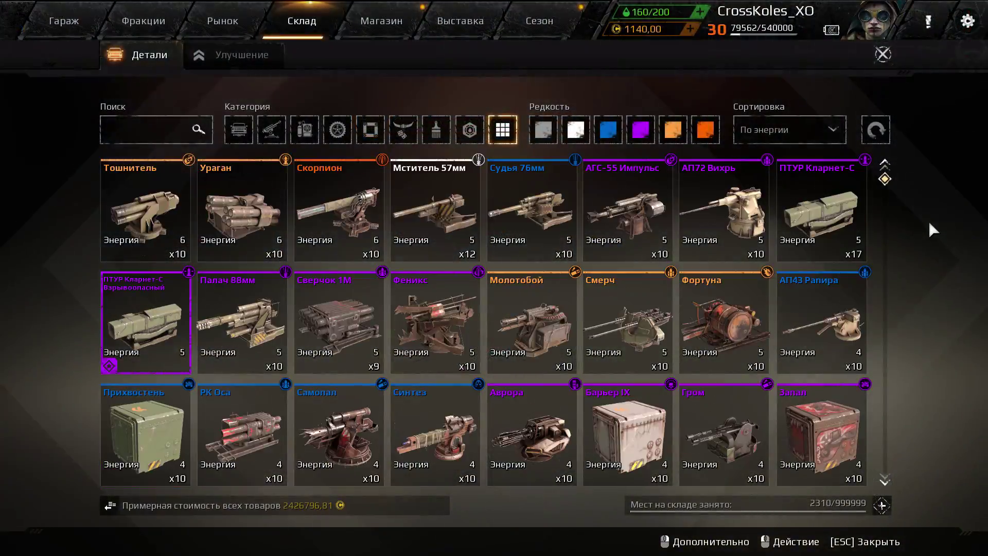
pyautogui.scroll(-4, 928, 220)
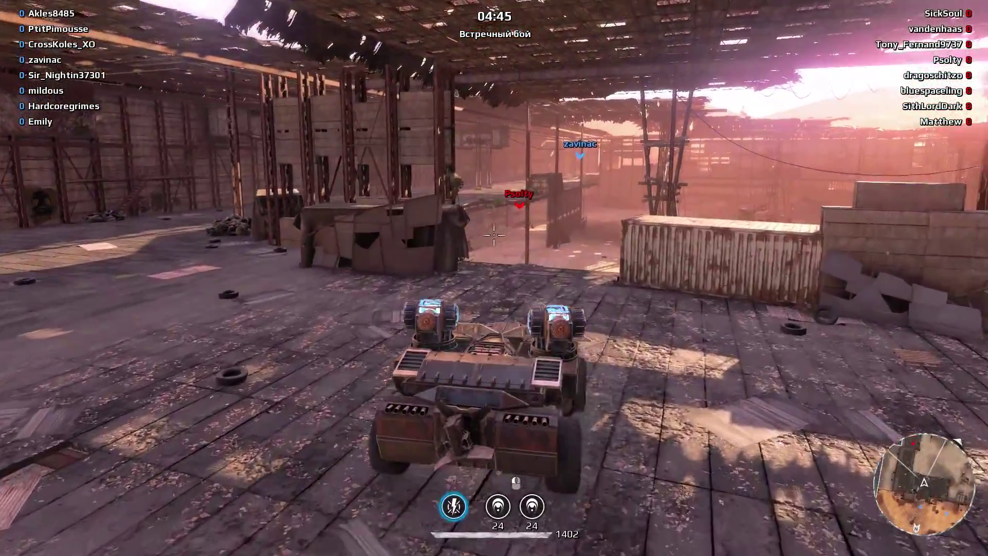
pyautogui.click(494, 235)
pyautogui.press('s')
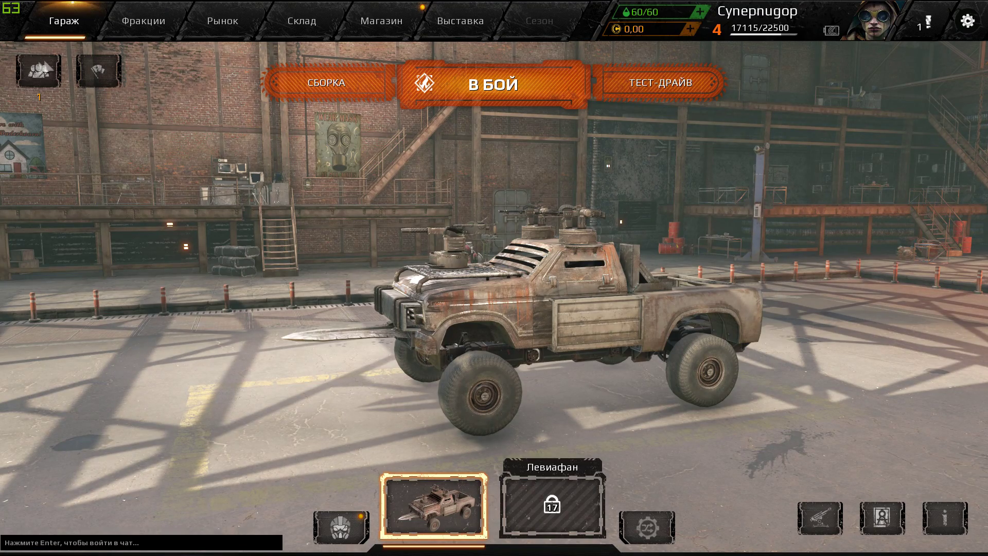
# Open the friends list in the garage and dismiss a listed friend's options menu.
pyautogui.click(38, 71)
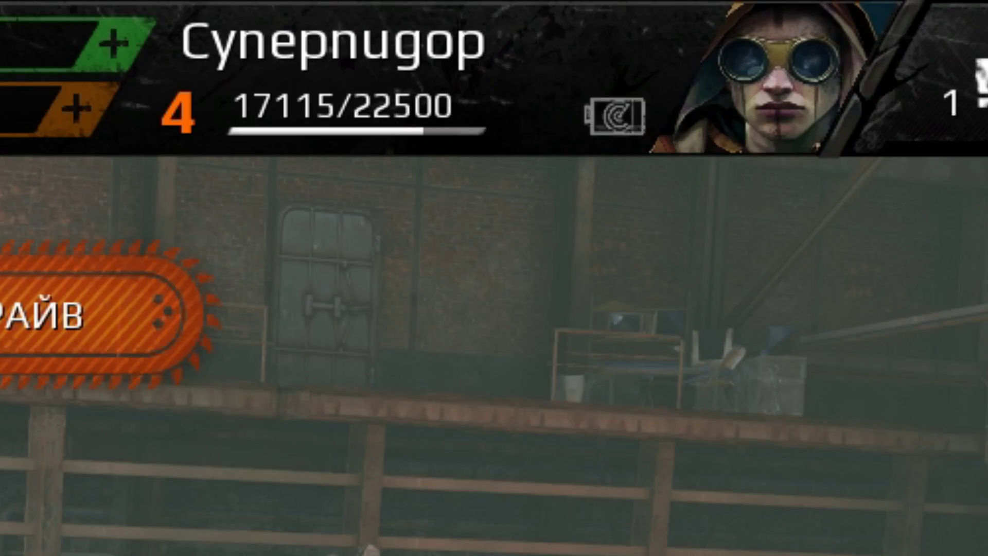
pyautogui.rightClick(88, 180)
pyautogui.click(121, 254)
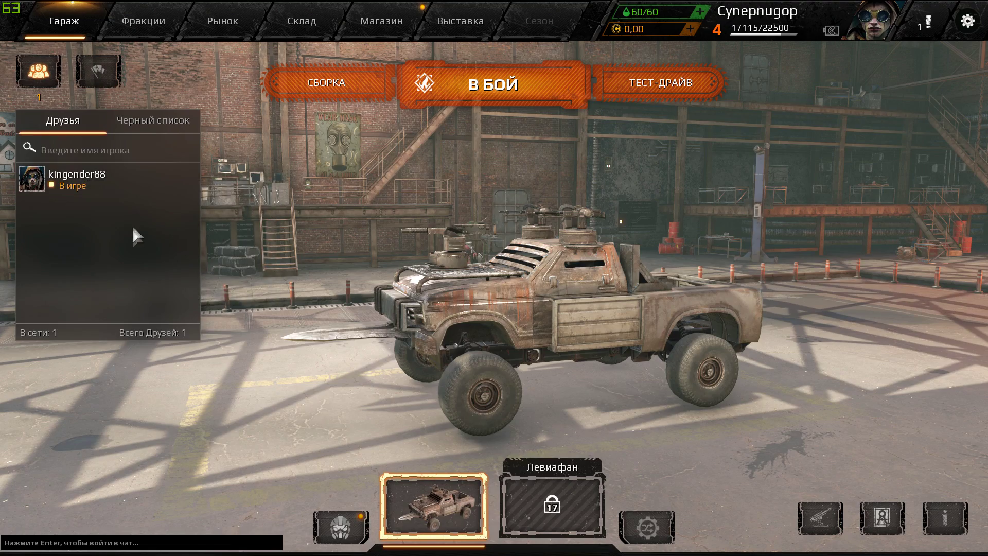
pyautogui.click(97, 70)
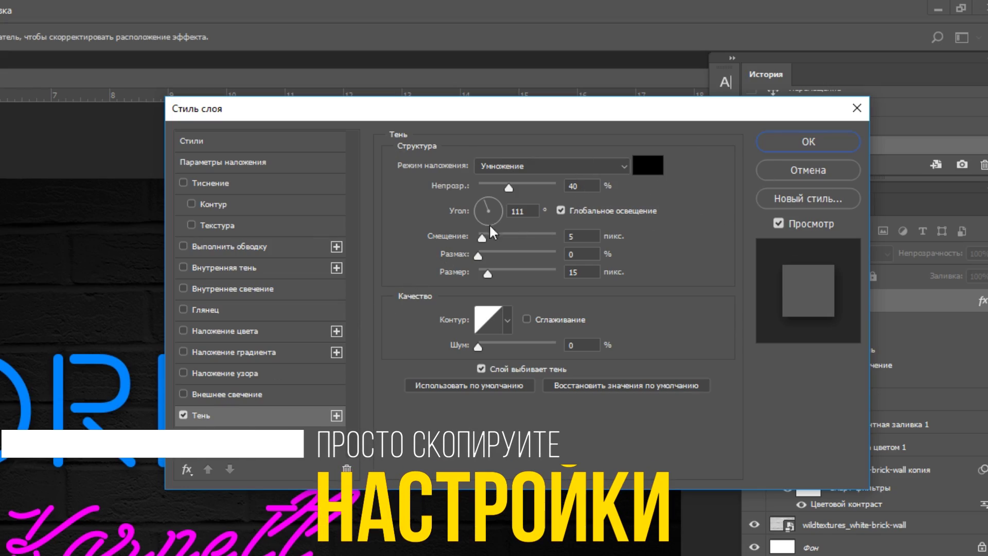
# Enable Inner Glow, Inner Shadow and Bevel & Emboss in DORRIAN's Layer Style.
pyautogui.click(184, 289)
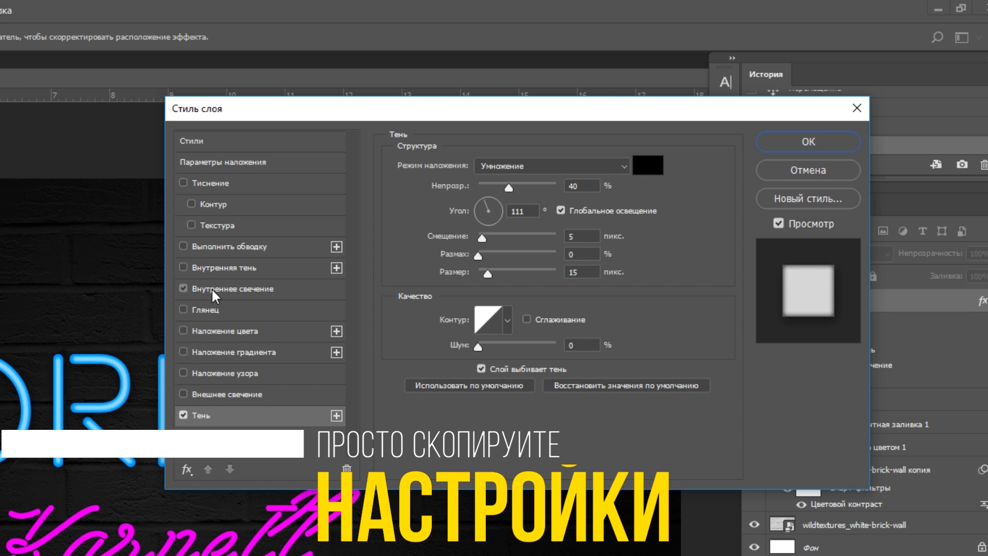
pyautogui.click(211, 288)
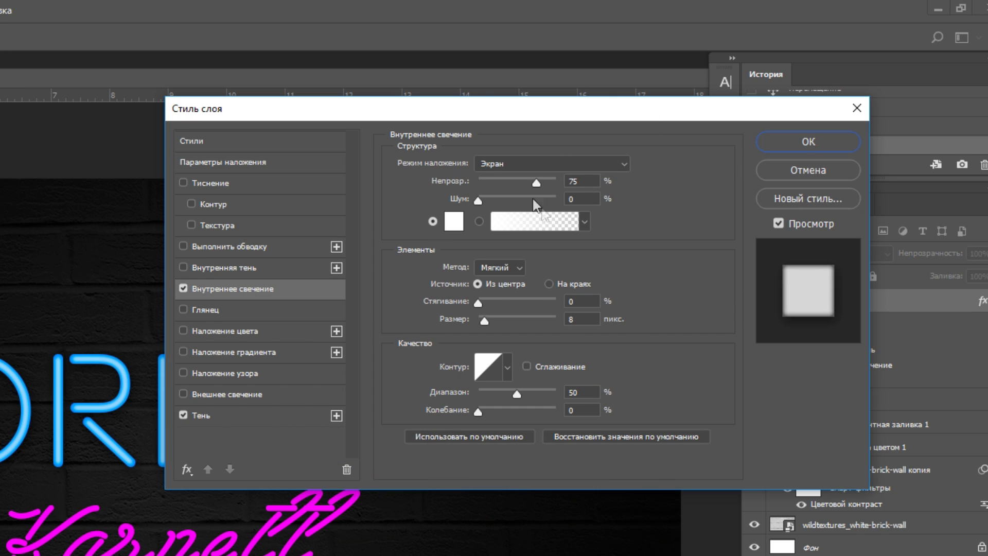
pyautogui.click(184, 268)
pyautogui.click(229, 268)
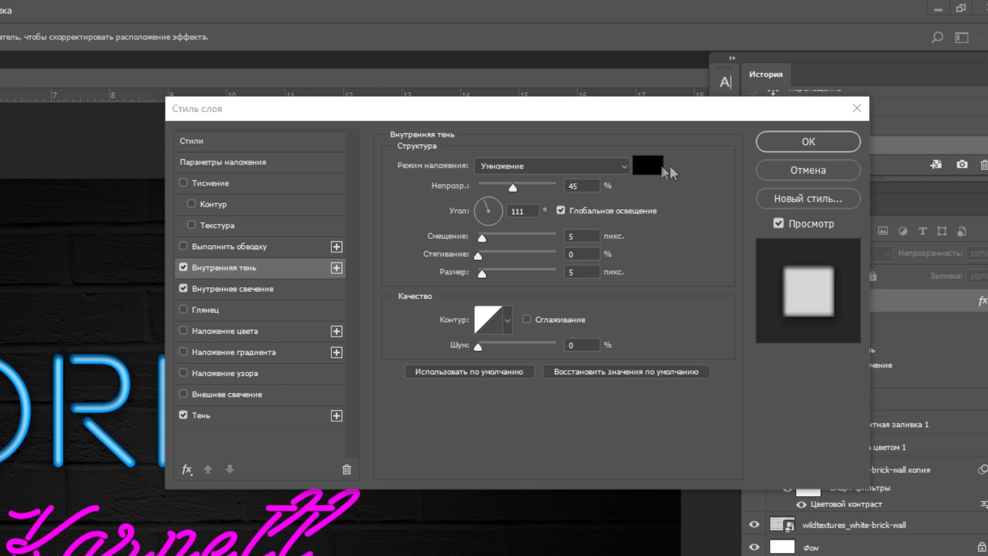
pyautogui.click(210, 183)
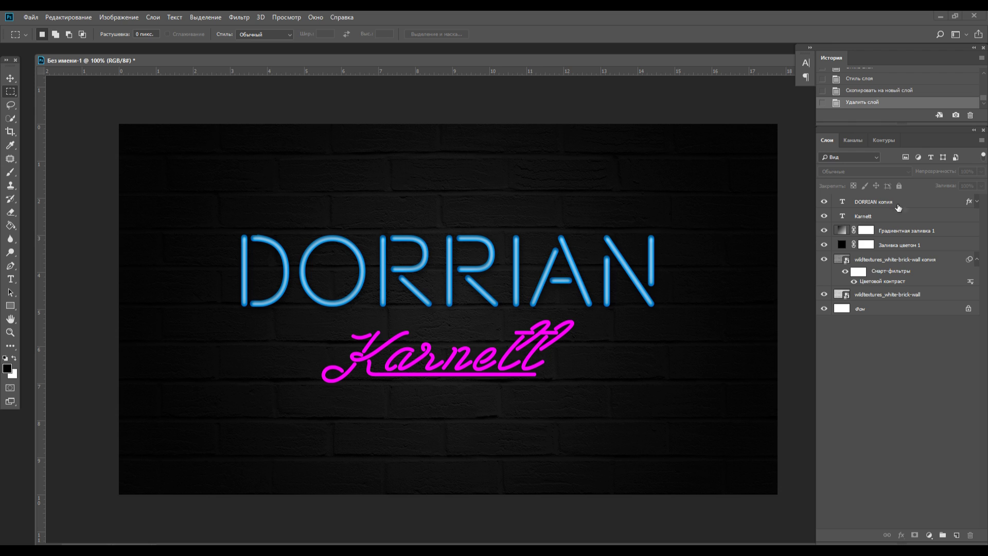
# Duplicate the DORRIAN копия layer and reselect the original below it.
pyautogui.click(910, 207)
pyautogui.hotkey('ctrl', 'j')
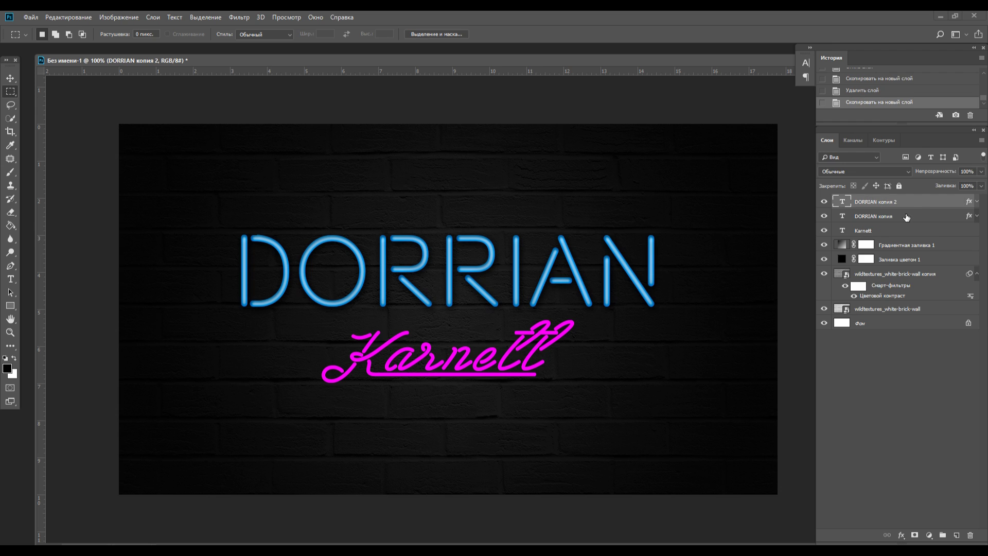
pyautogui.click(906, 216)
# Convert the original to a smart object, apply a 20 px Gaussian Blur, and set opacity to 80%.
pyautogui.click(240, 17)
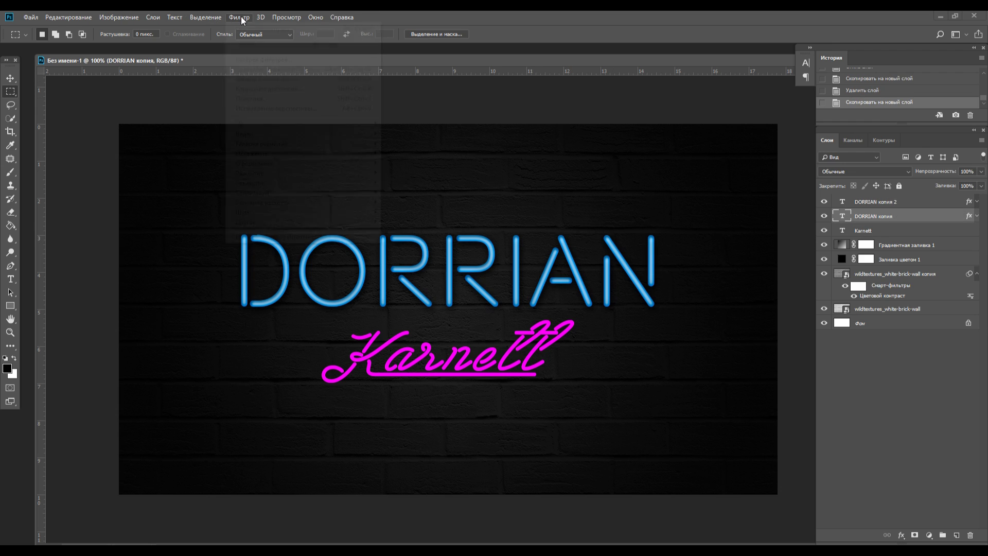
pyautogui.moveTo(316, 175)
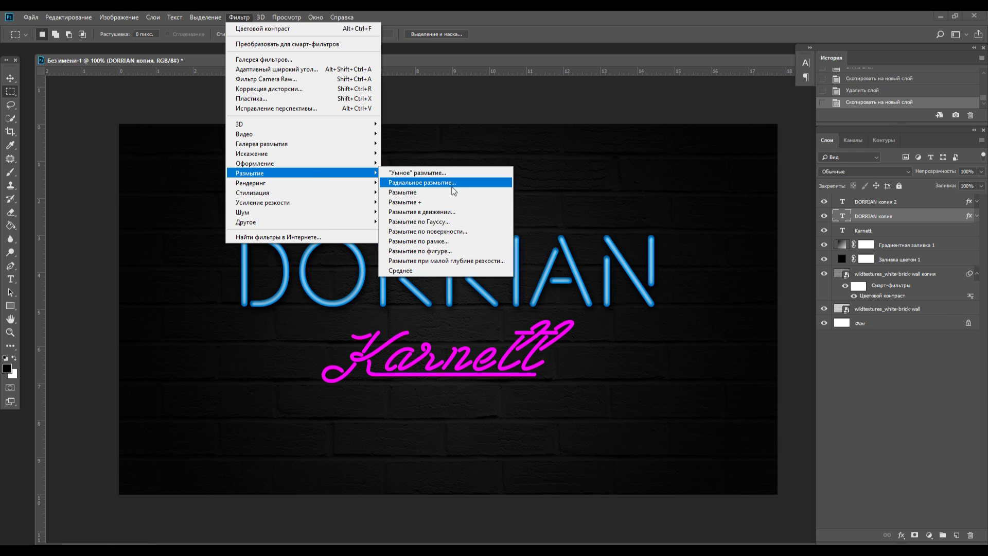
pyautogui.click(450, 222)
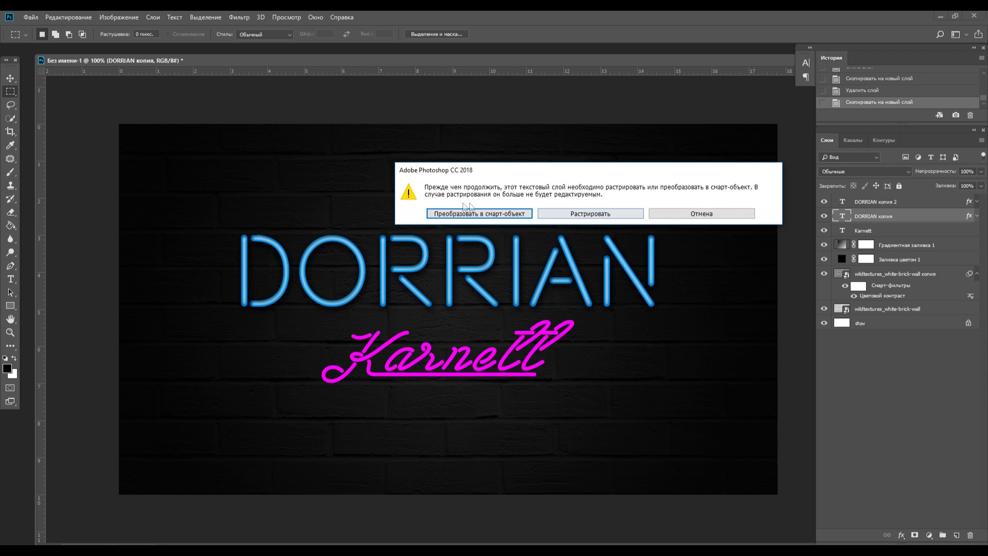
pyautogui.click(465, 215)
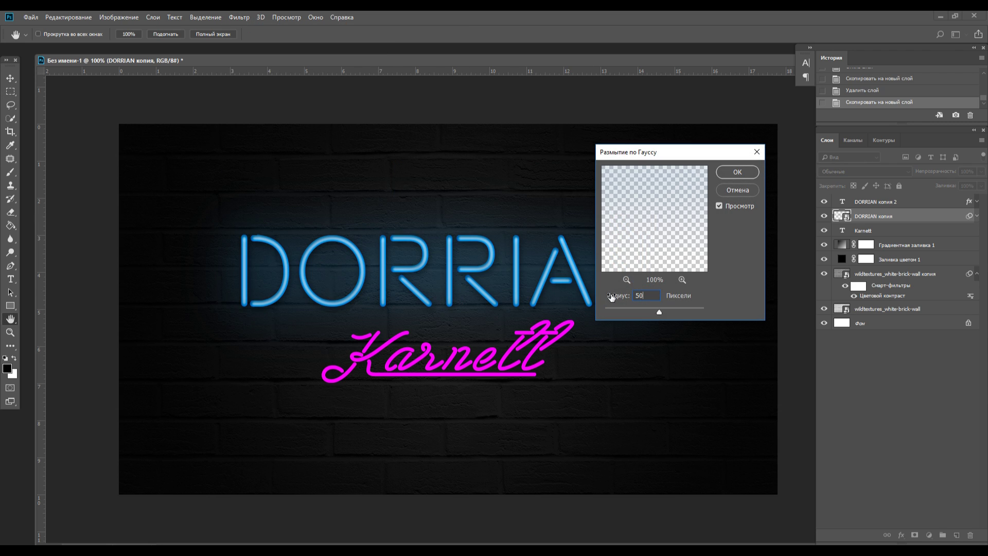
pyautogui.write('20')
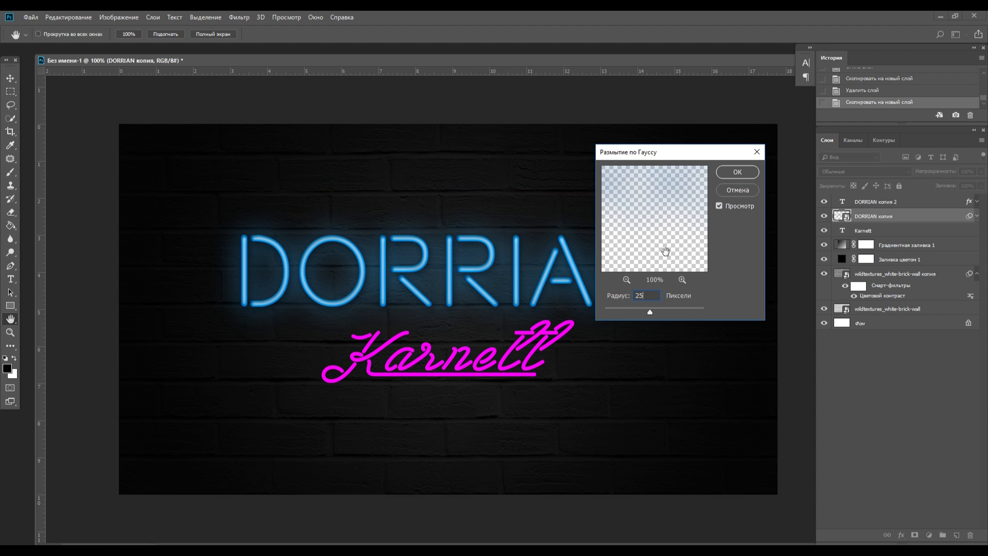
pyautogui.click(736, 172)
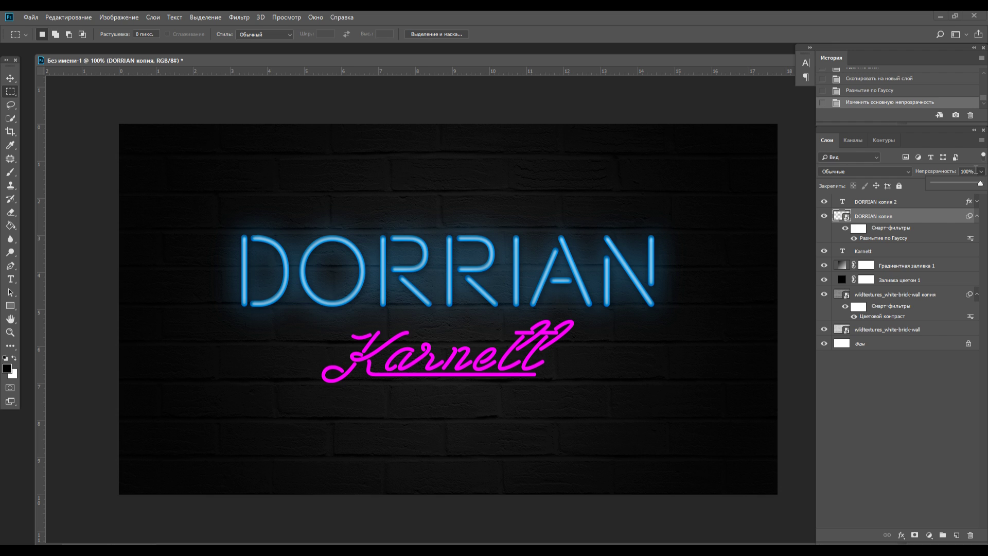
pyautogui.write('80')
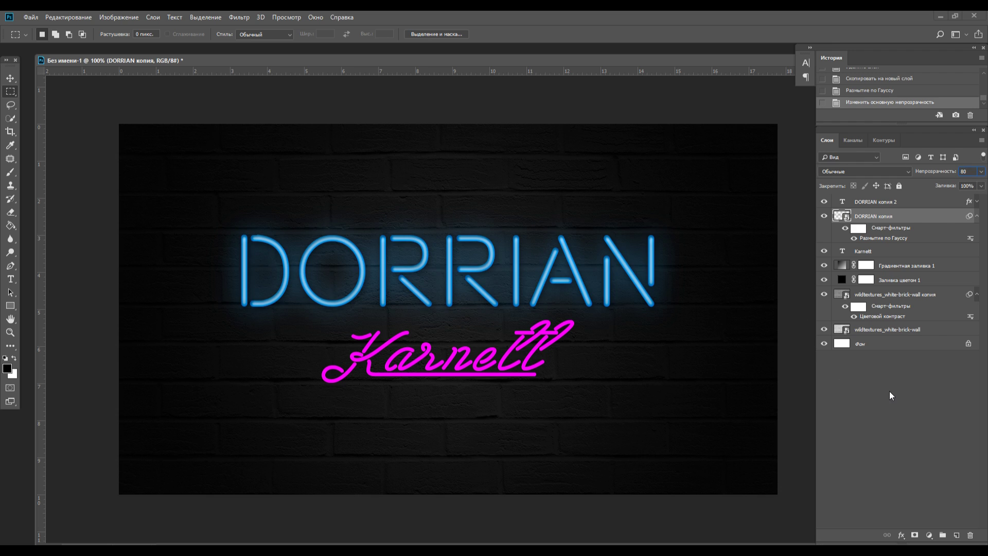
# Duplicate the Karnett layer and reselect the original underneath.
pyautogui.click(937, 430)
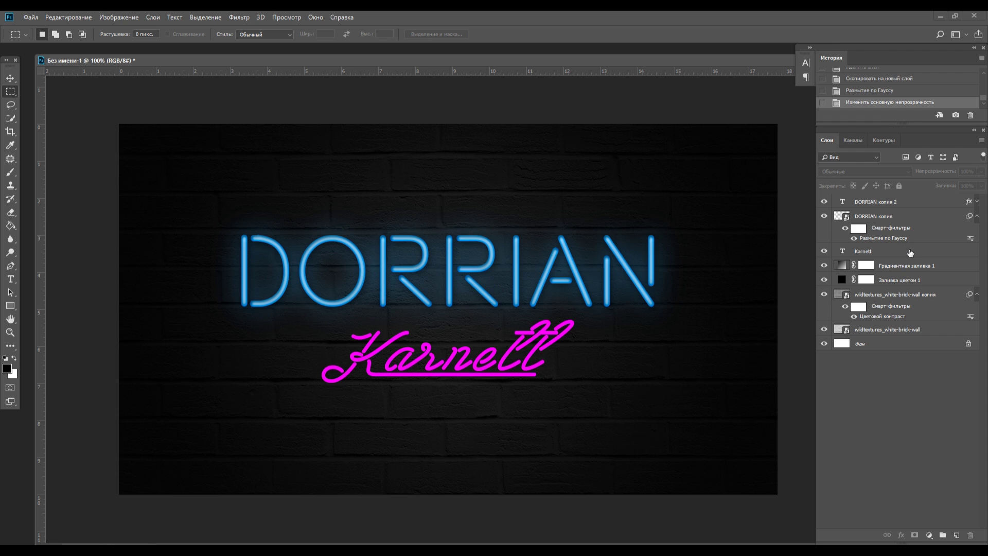
pyautogui.click(911, 252)
pyautogui.hotkey('ctrl', 'j')
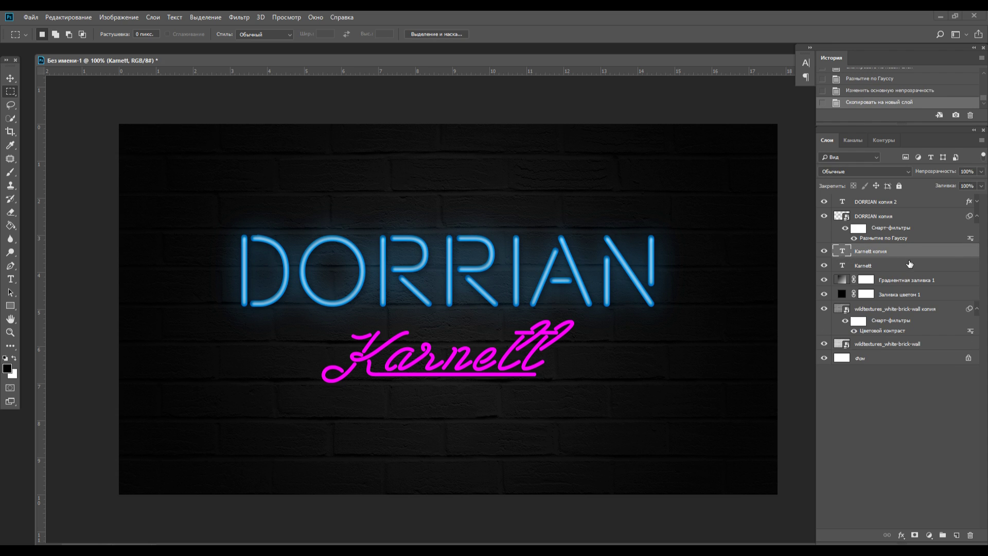
pyautogui.click(908, 268)
# Reapply the Gaussian Blur to the original Karnett with Ctrl+F, then select Karnett копия.
pyautogui.click(238, 17)
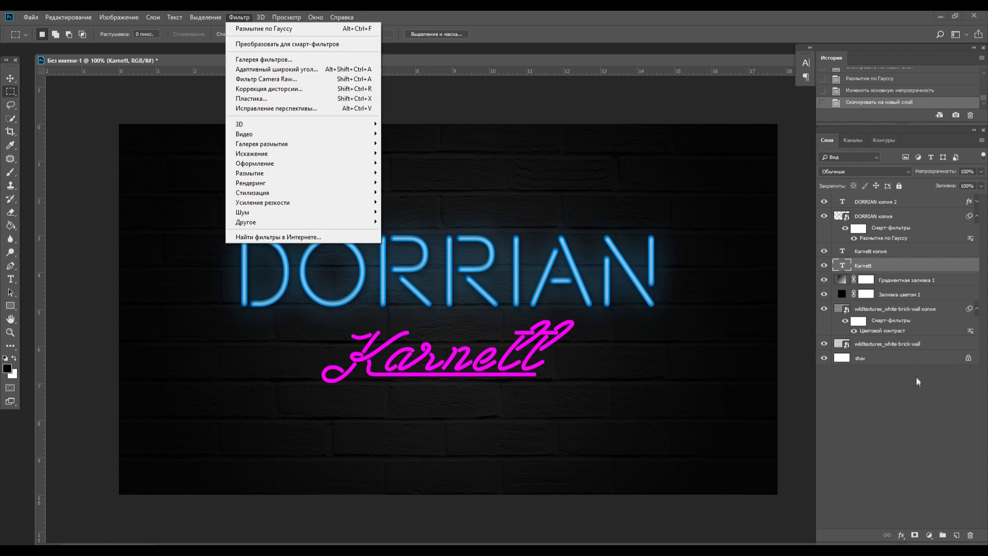
pyautogui.click(918, 379)
pyautogui.click(886, 268)
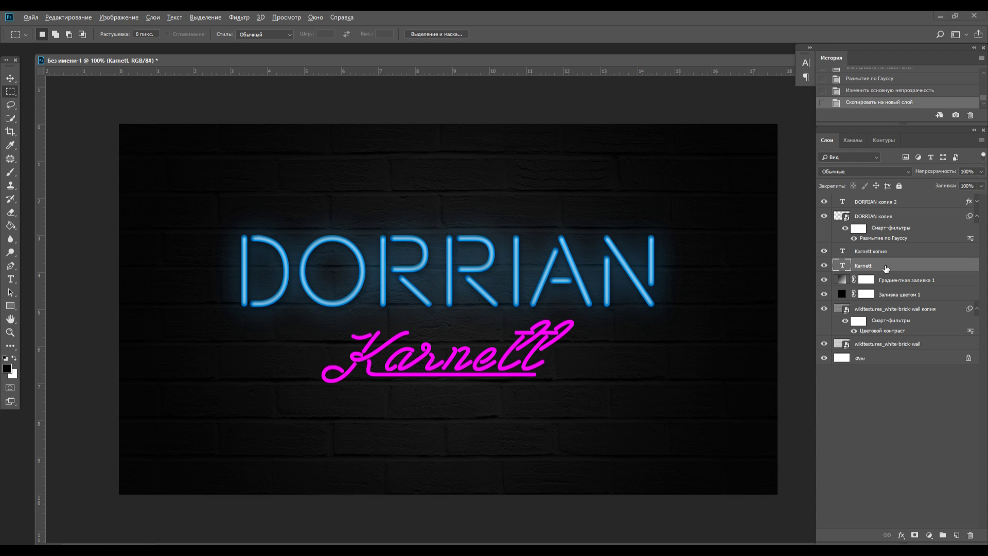
pyautogui.hotkey('ctrl', 'f')
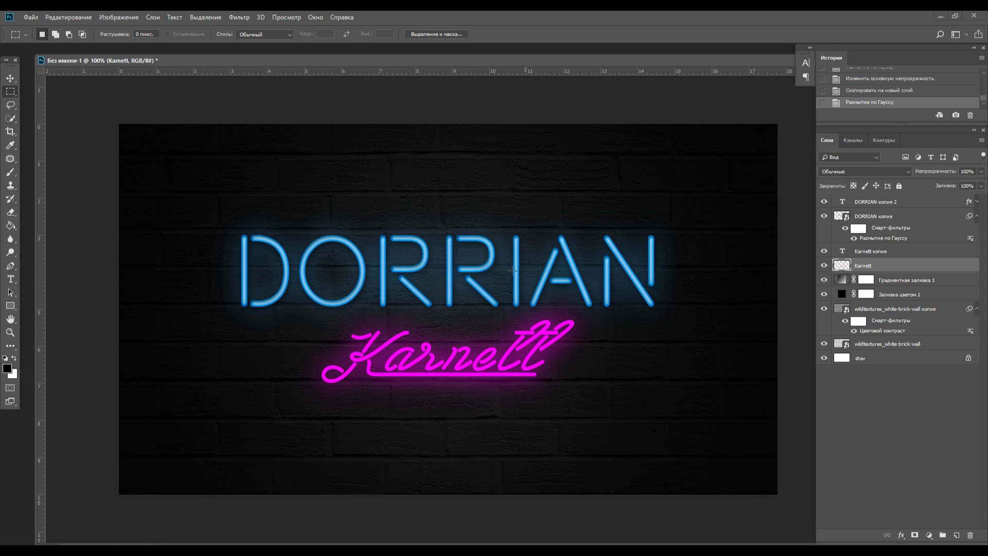
pyautogui.click(976, 216)
pyautogui.click(903, 236)
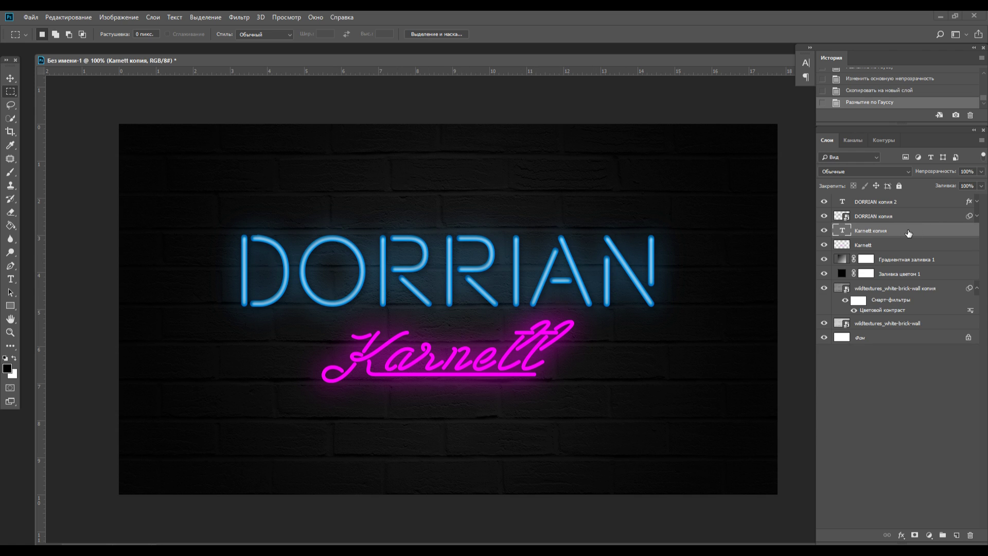
# Turn on drop shadow, inner glow and bevel & emboss in Karnett копия's Layer Style.
pyautogui.doubleClick(908, 233)
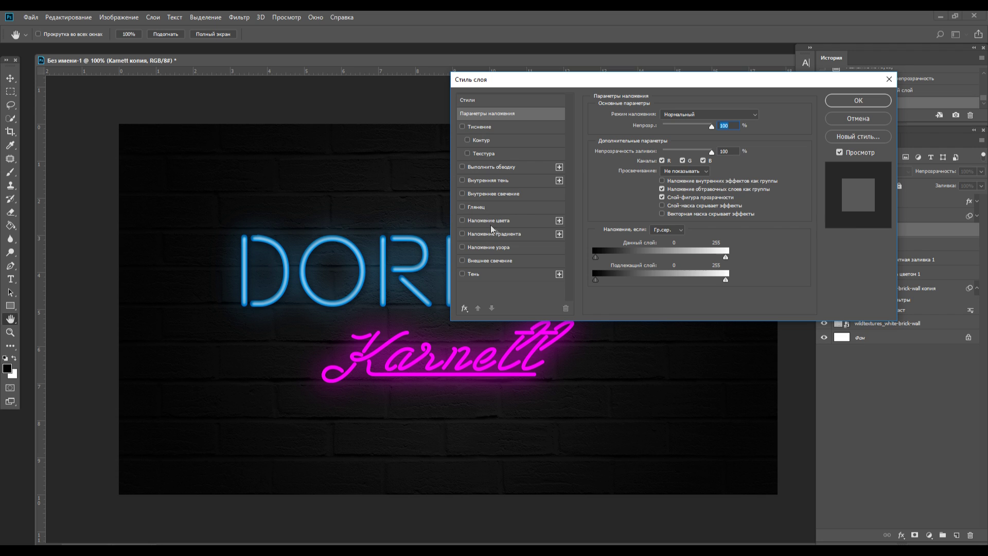
pyautogui.click(471, 275)
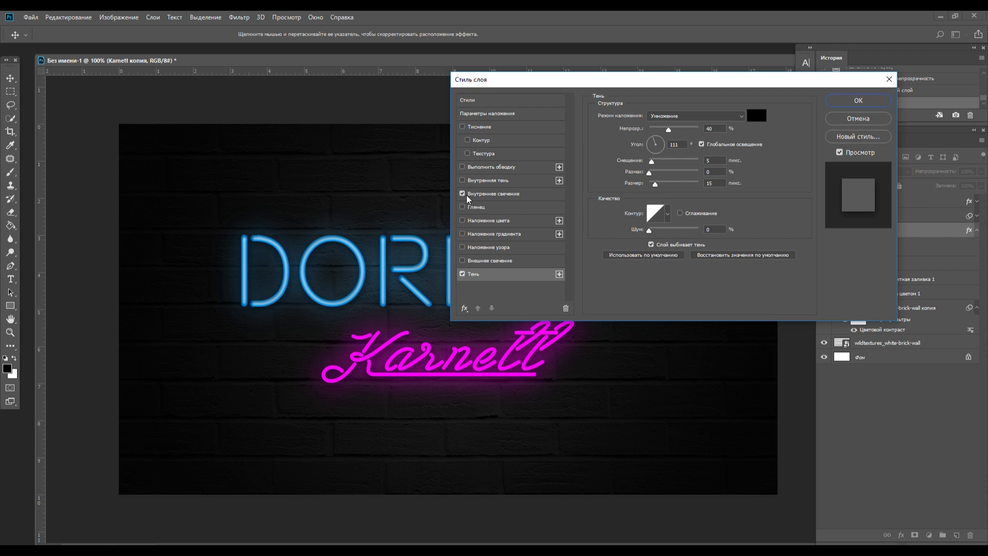
pyautogui.click(462, 127)
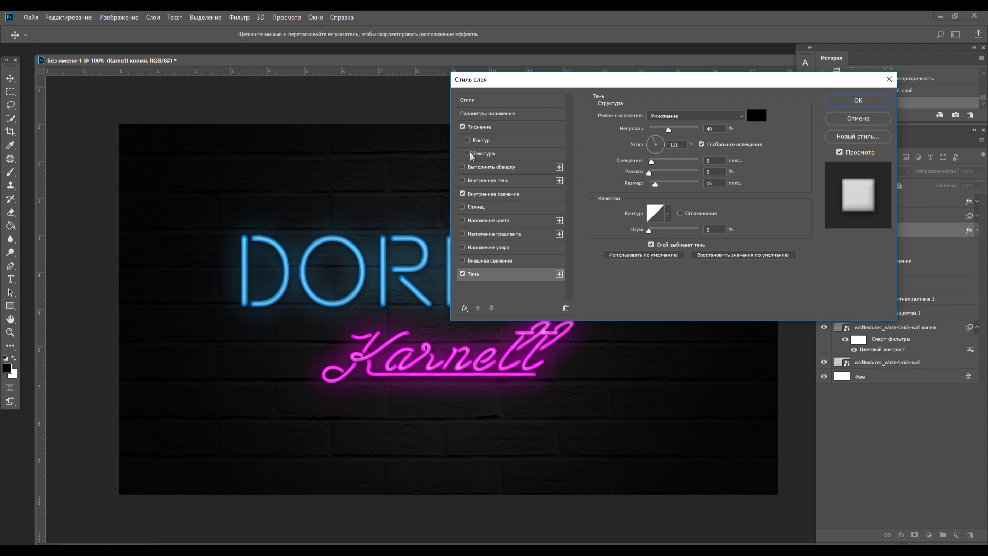
pyautogui.click(511, 180)
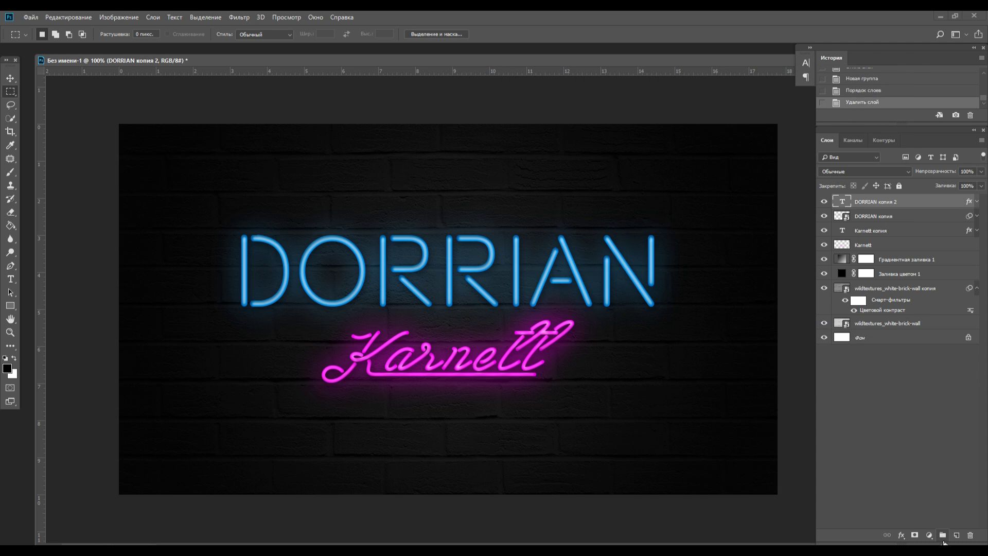
# Group the four text layers, DORRIAN копия 2 through Karnett, into Группа 1.
pyautogui.click(943, 541)
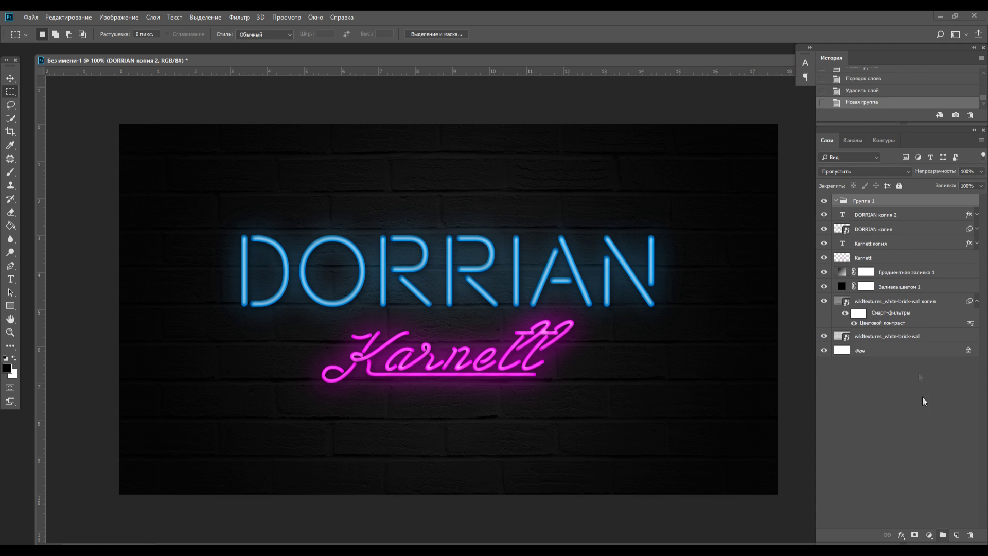
pyautogui.click(882, 217)
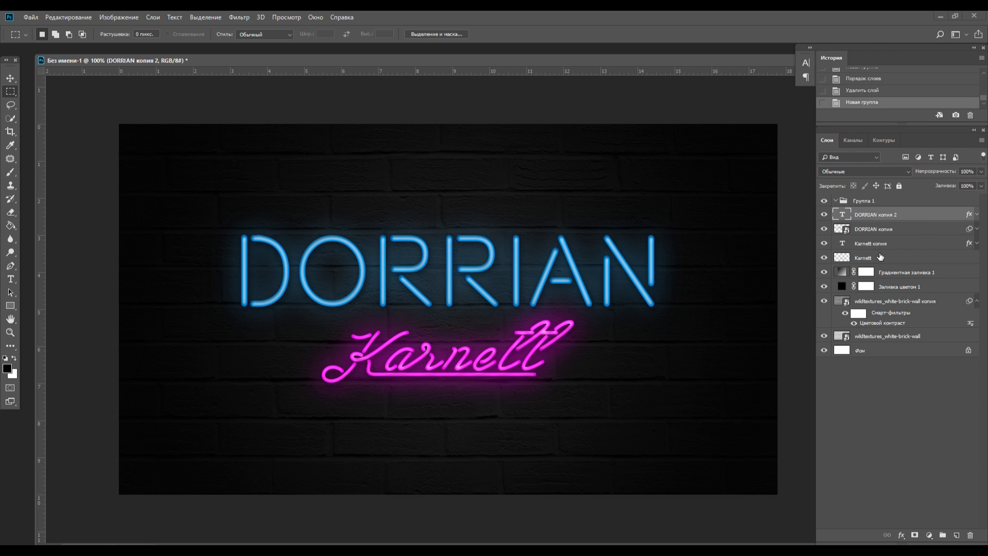
pyautogui.keyDown('shift'); pyautogui.click(882, 259); pyautogui.keyUp('shift')
pyautogui.moveTo(876, 219); pyautogui.dragTo(869, 201)
pyautogui.click(952, 520)
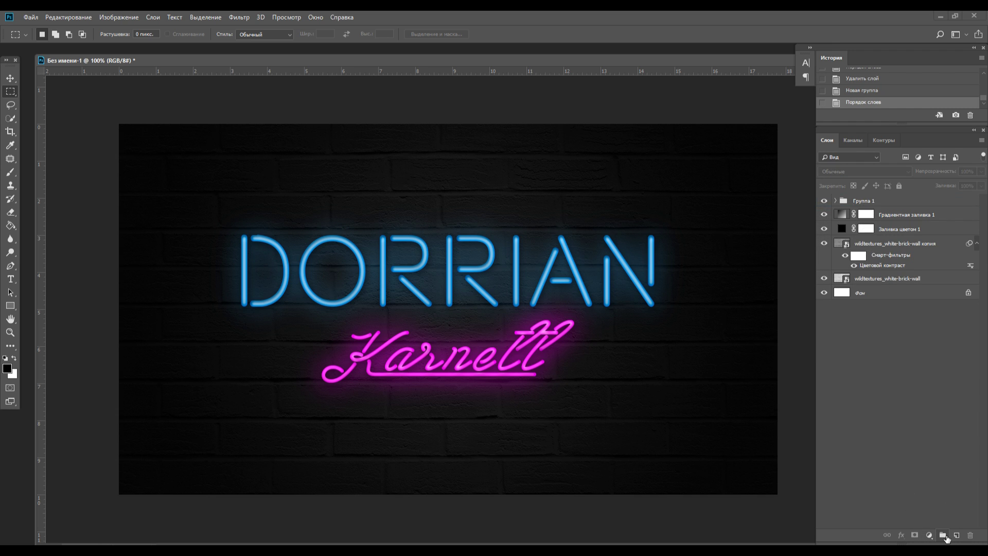
# Create Группа 2 and move the wall and fill layers into it.
pyautogui.click(943, 536)
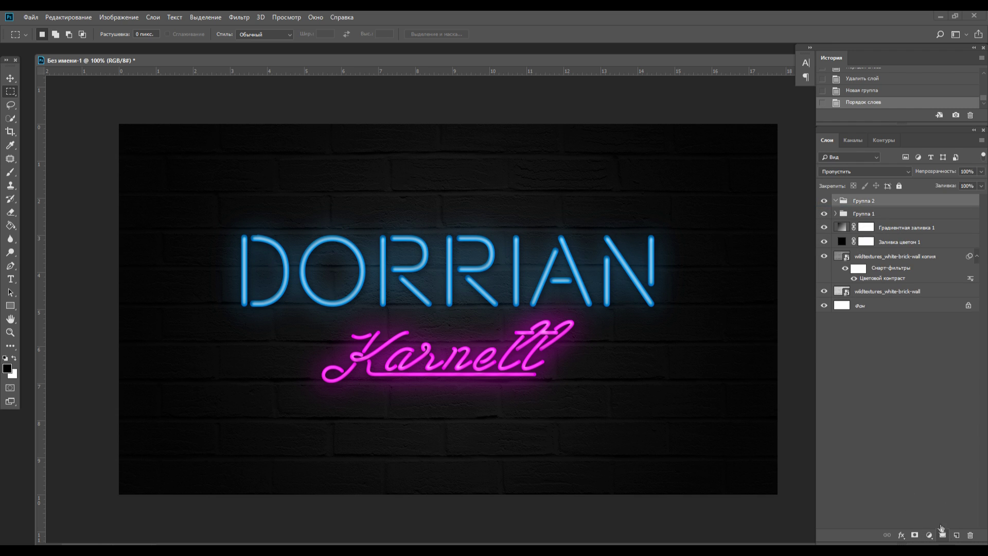
pyautogui.click(887, 232)
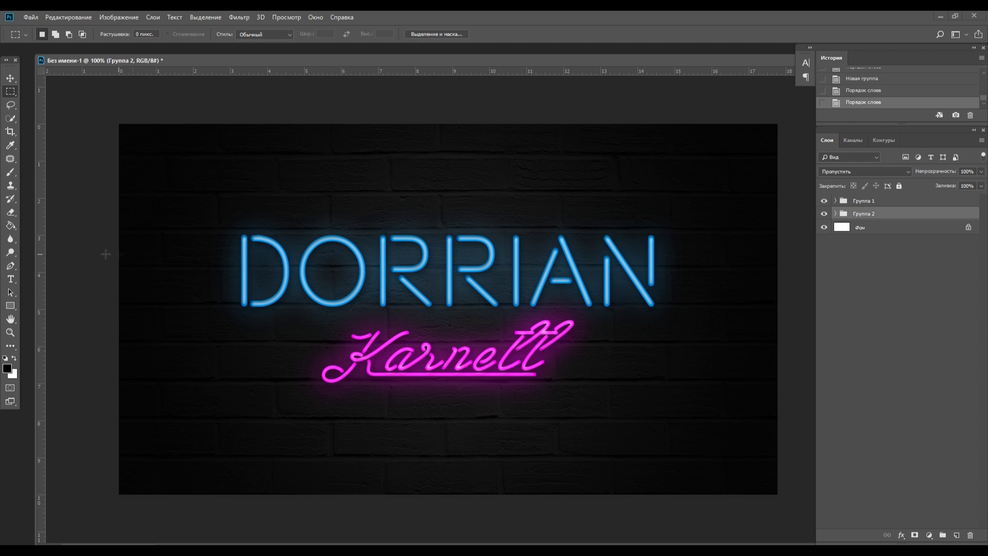
pyautogui.click(11, 279)
# Replace Karnett with CROSSOUT and give it the straight neon font used for DORRIAN.
pyautogui.moveTo(357, 352); pyautogui.dragTo(744, 371)
pyautogui.press('BackSpace')
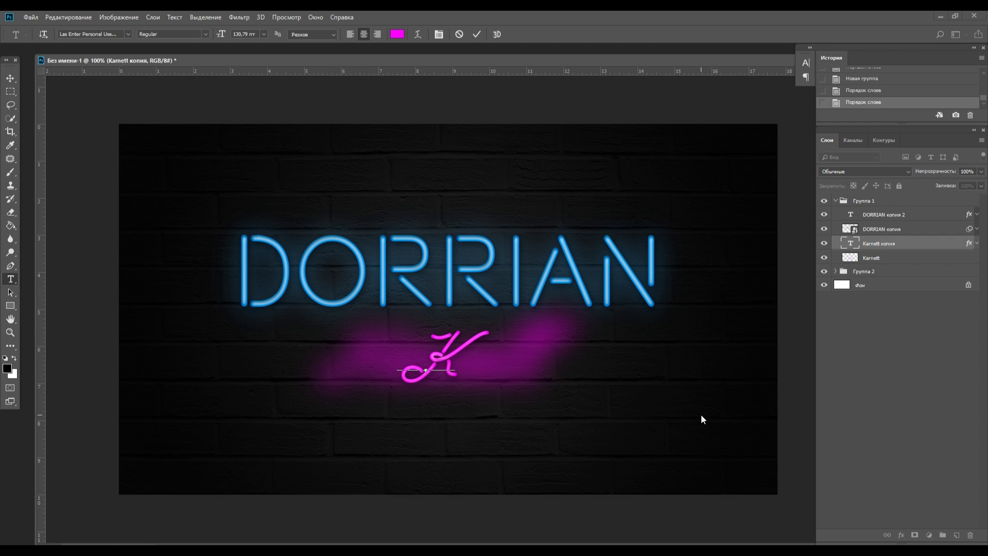
pyautogui.press('BackSpace')
pyautogui.write('k')
pyautogui.press('BackSpace')
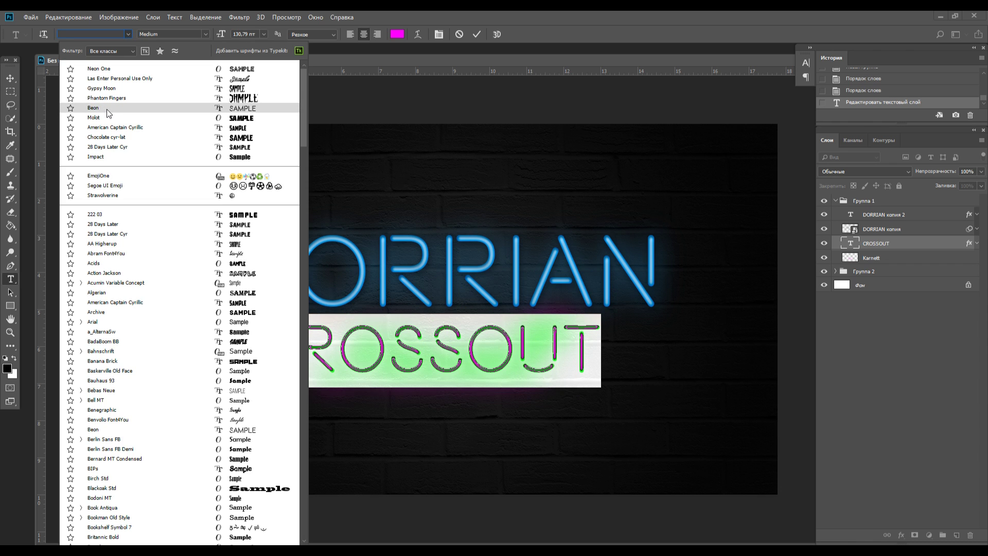
pyautogui.click(106, 109)
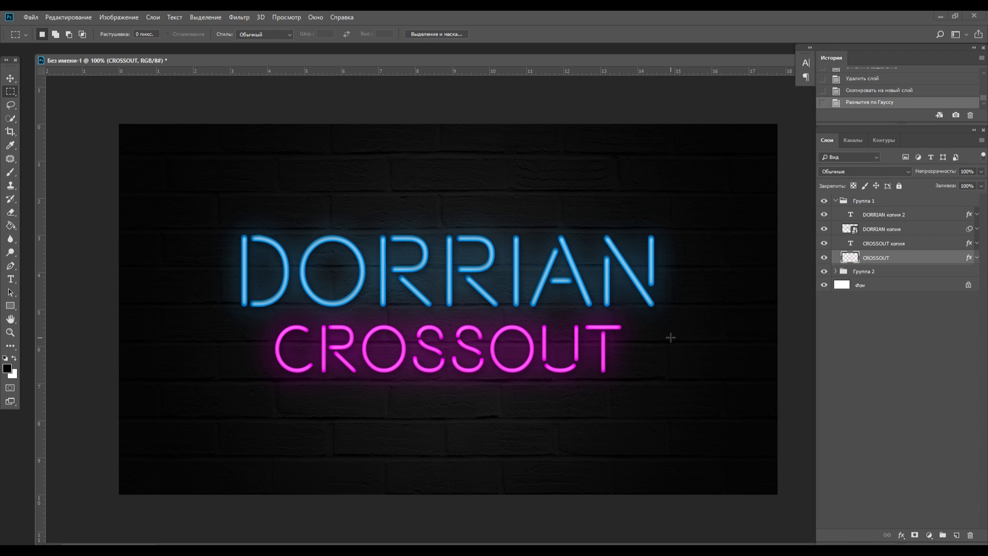
pyautogui.hotkey('alt', 'Tab')
# Add a new layer, set the foreground to blue 0084ff, and use a soft 417 px brush.
pyautogui.click(835, 201)
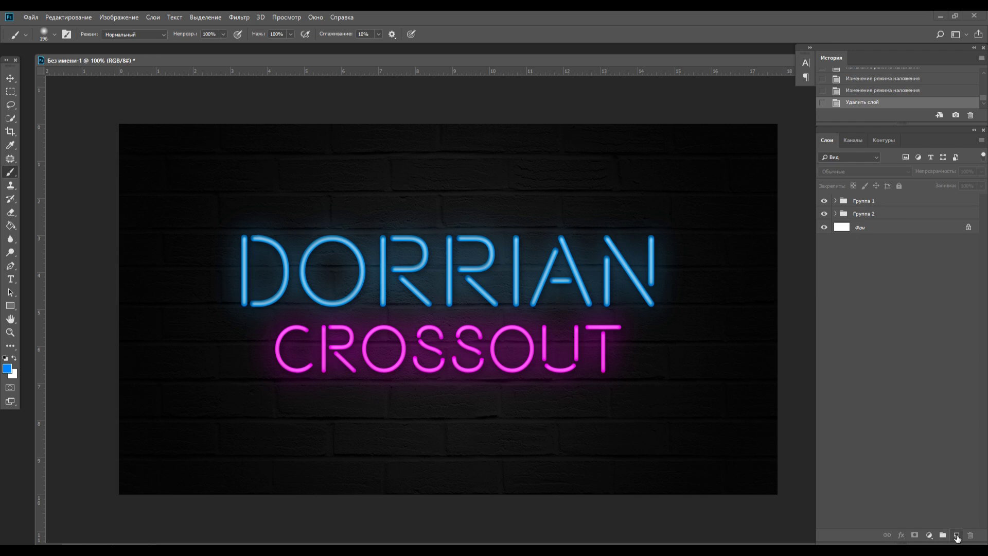
pyautogui.click(956, 535)
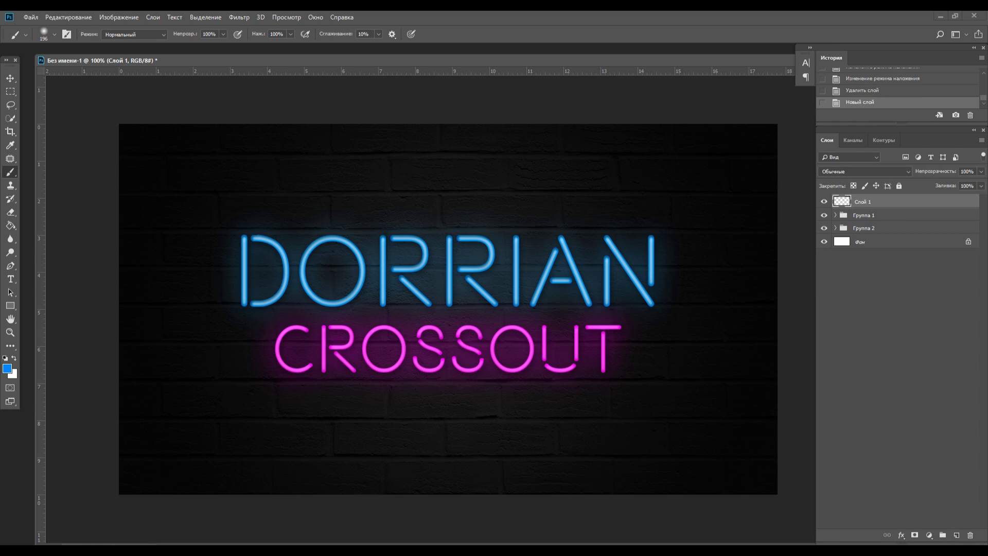
pyautogui.click(7, 369)
pyautogui.click(815, 290)
pyautogui.click(49, 34)
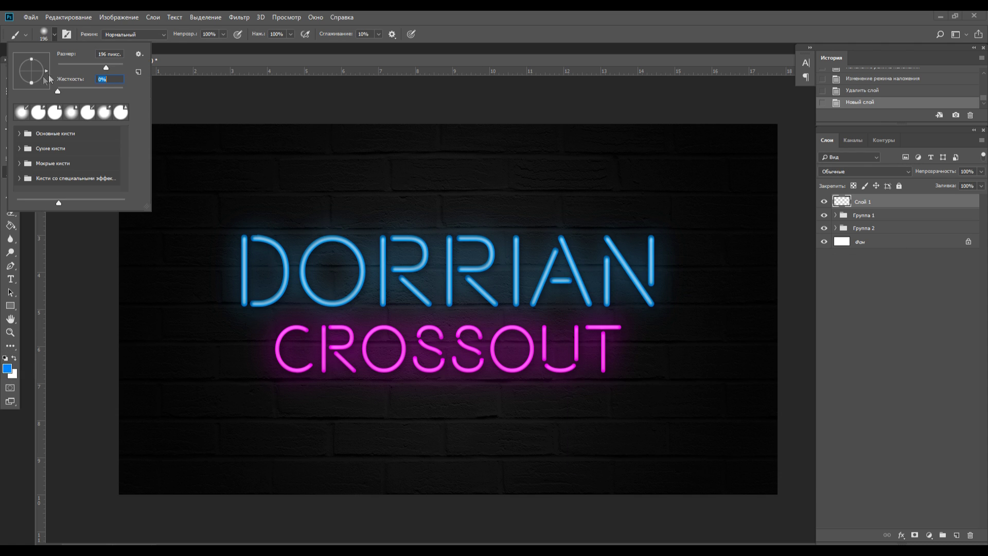
pyautogui.moveTo(117, 68); pyautogui.dragTo(114, 68)
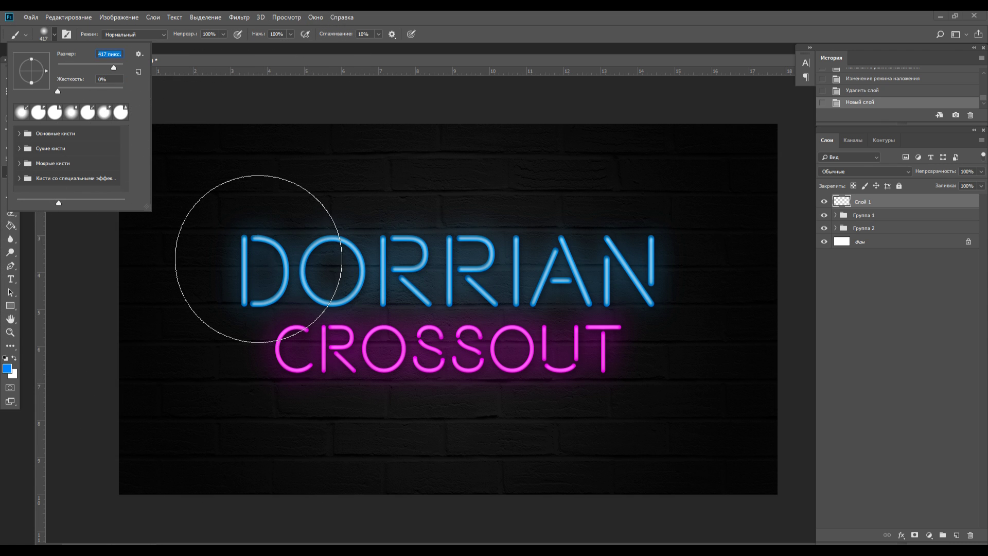
# Paint blue glow across DORRIAN, set the layer to Soft Light, and move it below Группа 1.
pyautogui.click(258, 258)
pyautogui.click(385, 260)
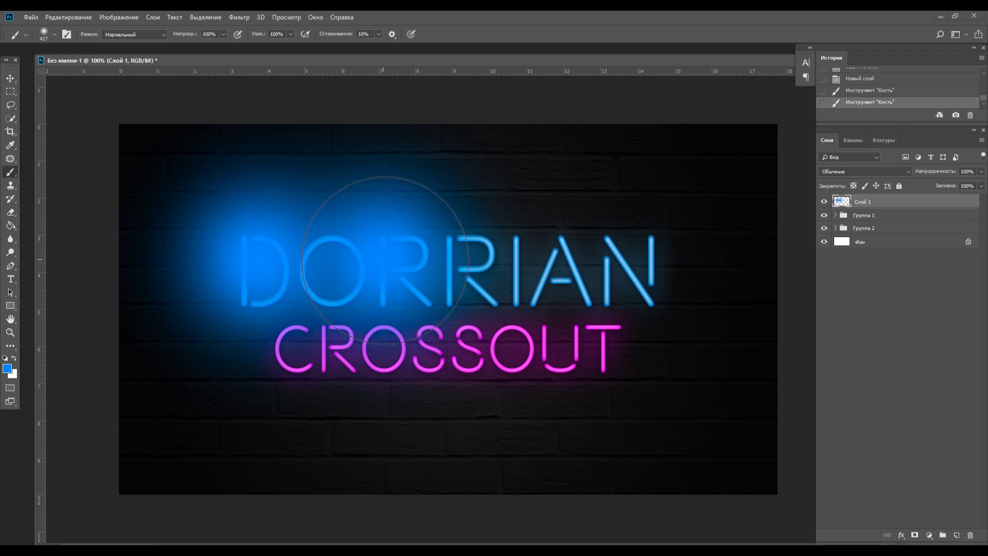
pyautogui.click(537, 265)
pyautogui.click(624, 264)
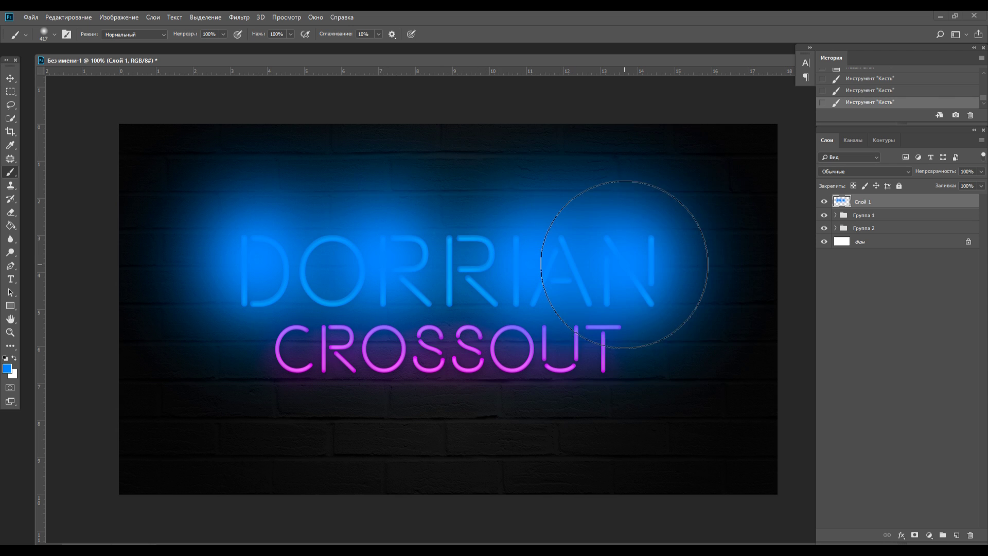
pyautogui.click(830, 175)
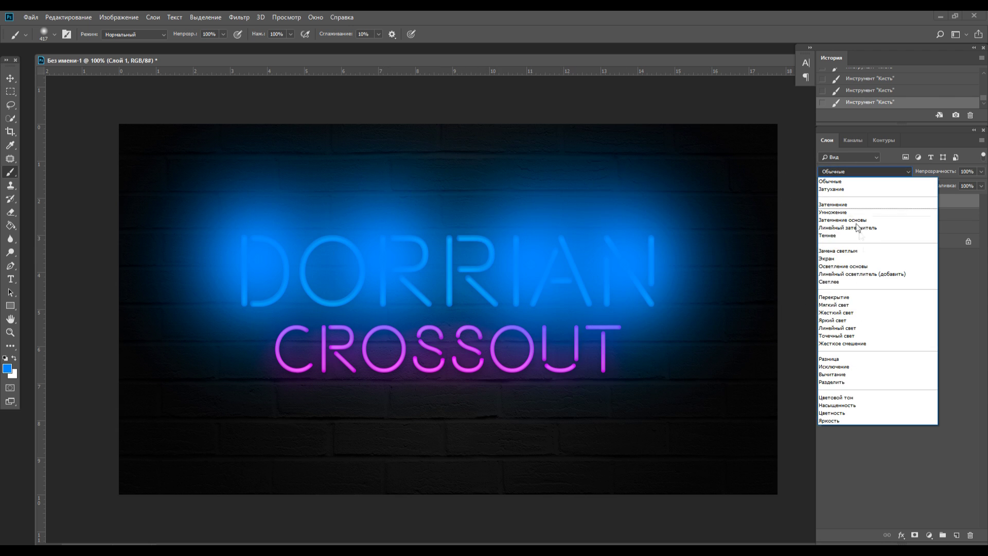
pyautogui.click(853, 308)
pyautogui.moveTo(862, 202); pyautogui.dragTo(875, 219)
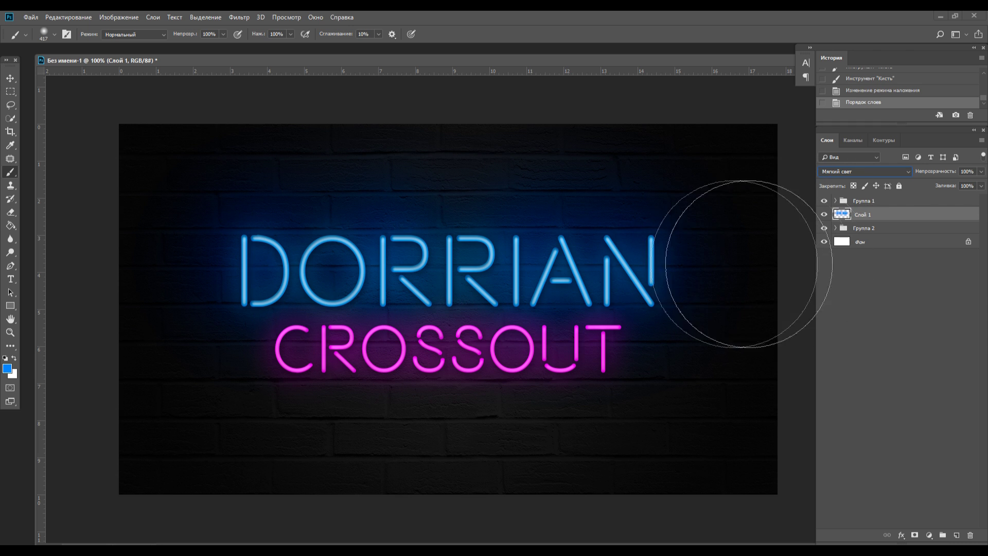
pyautogui.click(8, 370)
# Switch the colour to magenta d200ff and paint a glow around CROSSOUT.
pyautogui.click(719, 320)
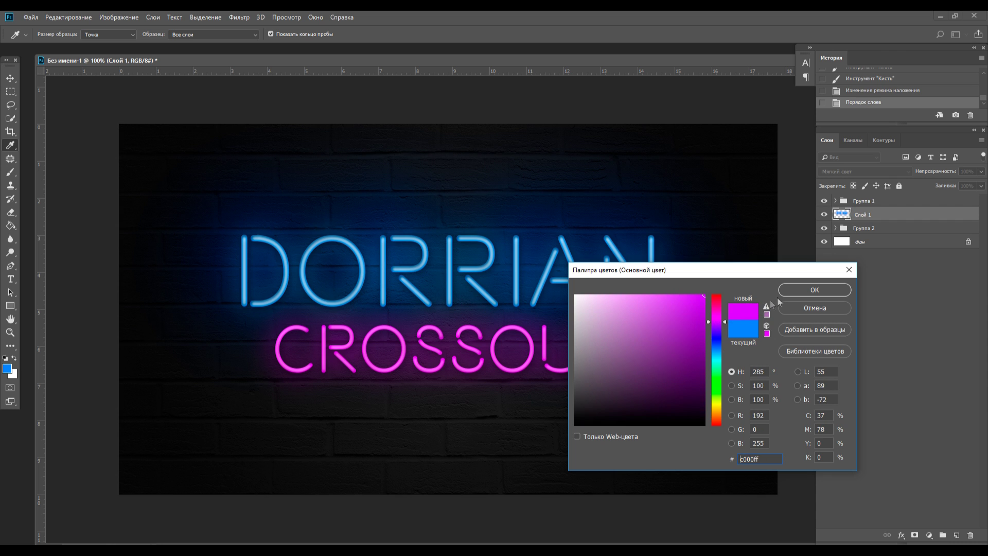
pyautogui.click(798, 289)
pyautogui.click(528, 351)
pyautogui.click(431, 349)
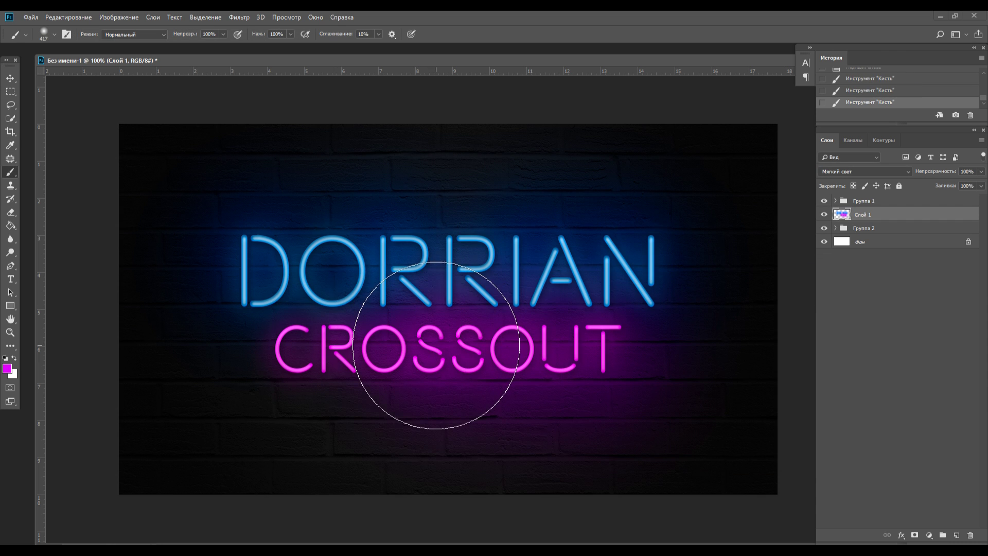
pyautogui.click(291, 353)
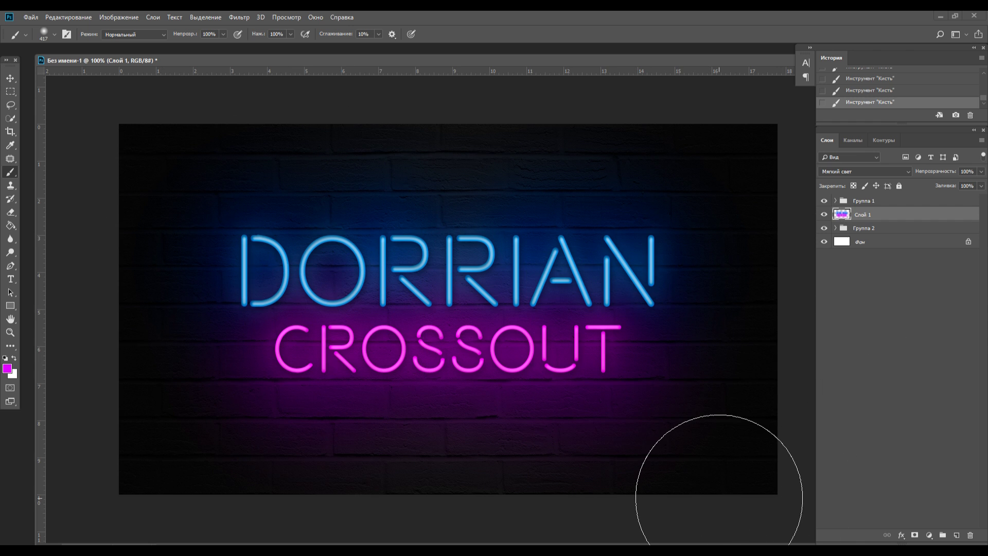
# Add a new empty layer and drag it below the glow layer.
pyautogui.scroll(-1, 720, 489)
pyautogui.click(956, 535)
pyautogui.moveTo(871, 217); pyautogui.dragTo(880, 234)
pyautogui.moveTo(879, 233); pyautogui.dragTo(879, 235)
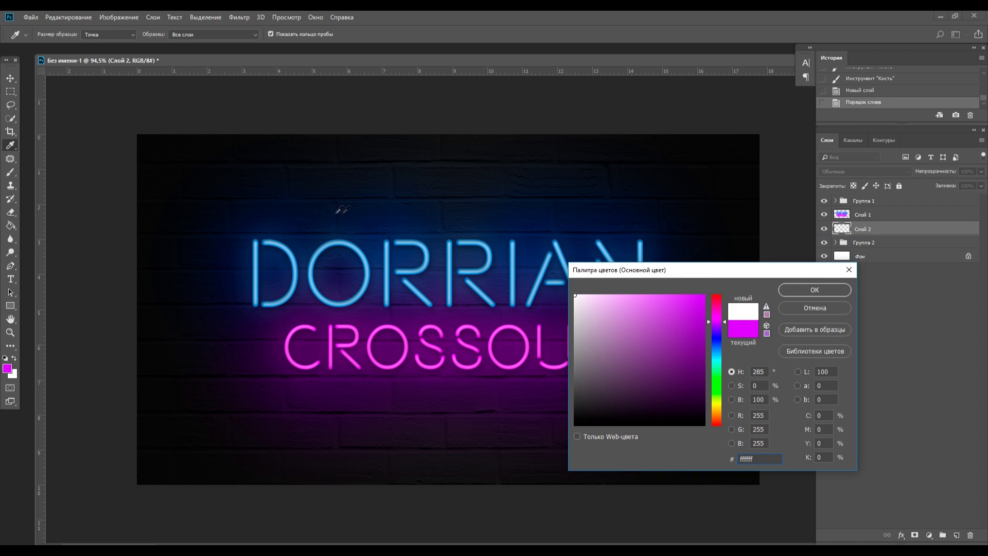
# Paint a large white glow at the sign's centre with a 511 px soft brush.
pyautogui.click(781, 294)
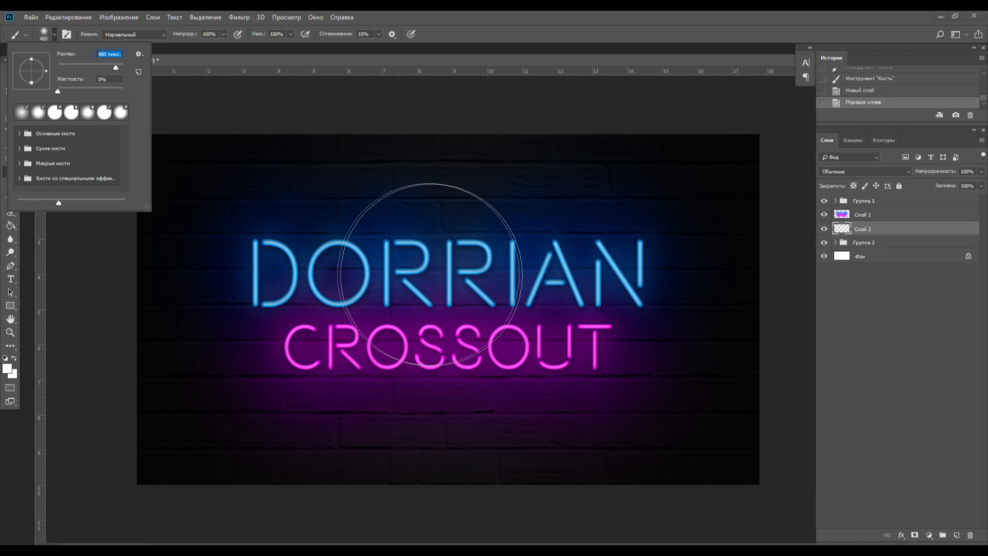
pyautogui.moveTo(117, 68); pyautogui.dragTo(117, 68)
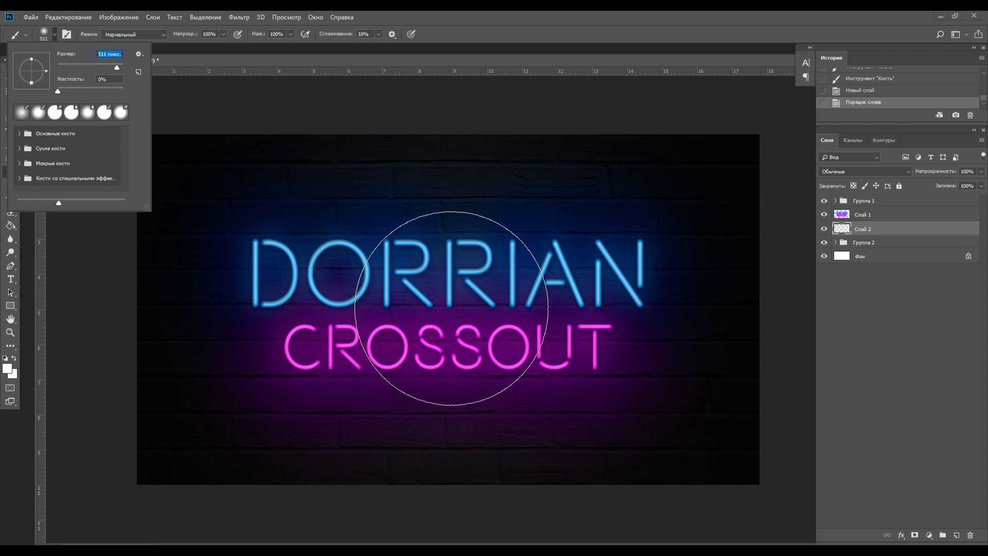
pyautogui.click(451, 308)
# Set the white glow layer's blend mode to Soft Light.
pyautogui.click(864, 172)
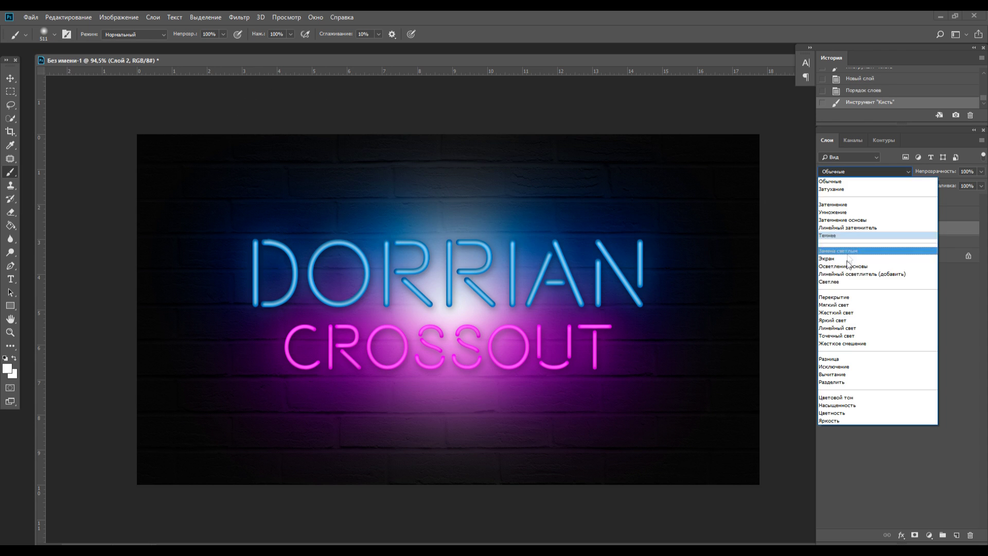
pyautogui.click(840, 304)
pyautogui.press('v')
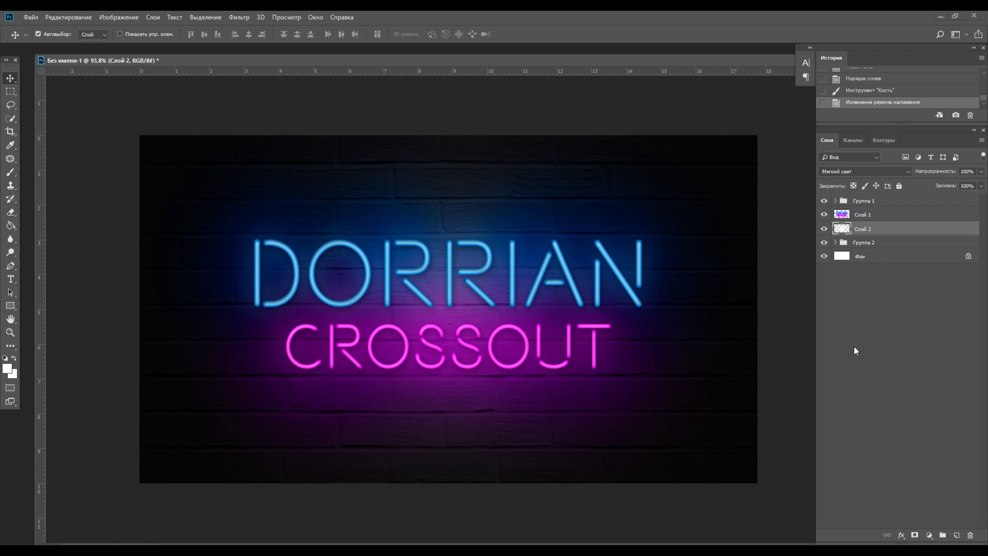
pyautogui.click(834, 201)
pyautogui.click(836, 201)
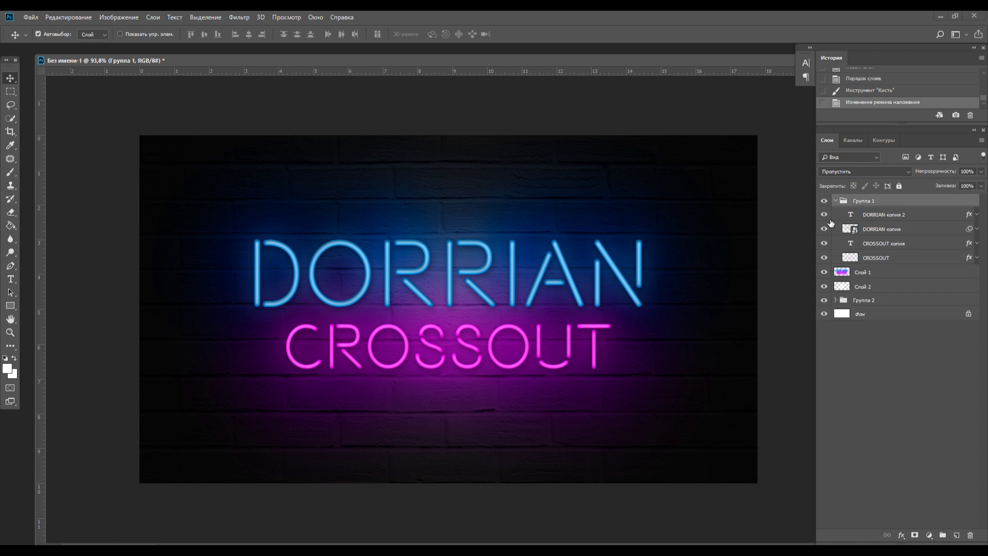
pyautogui.click(823, 215)
pyautogui.click(824, 215)
pyautogui.click(823, 243)
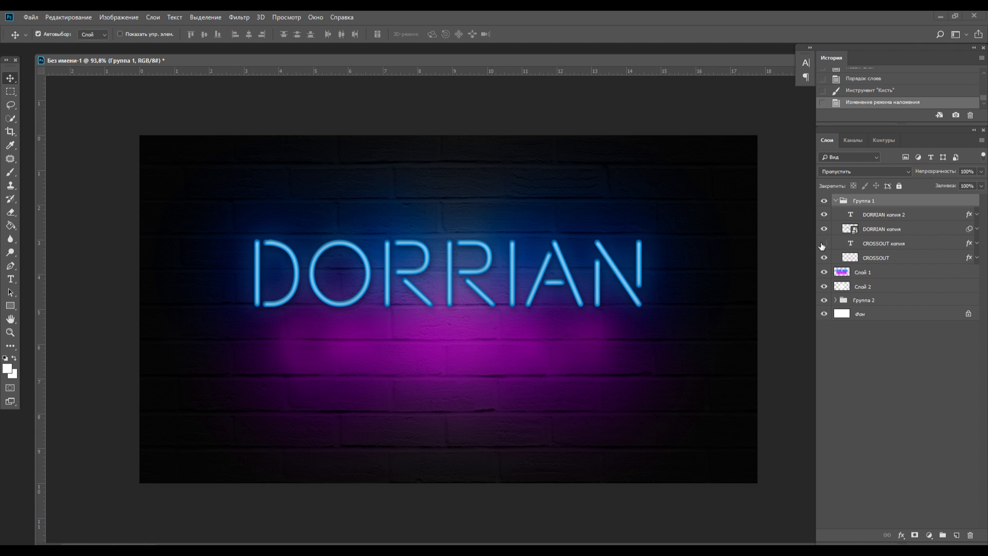
pyautogui.click(824, 244)
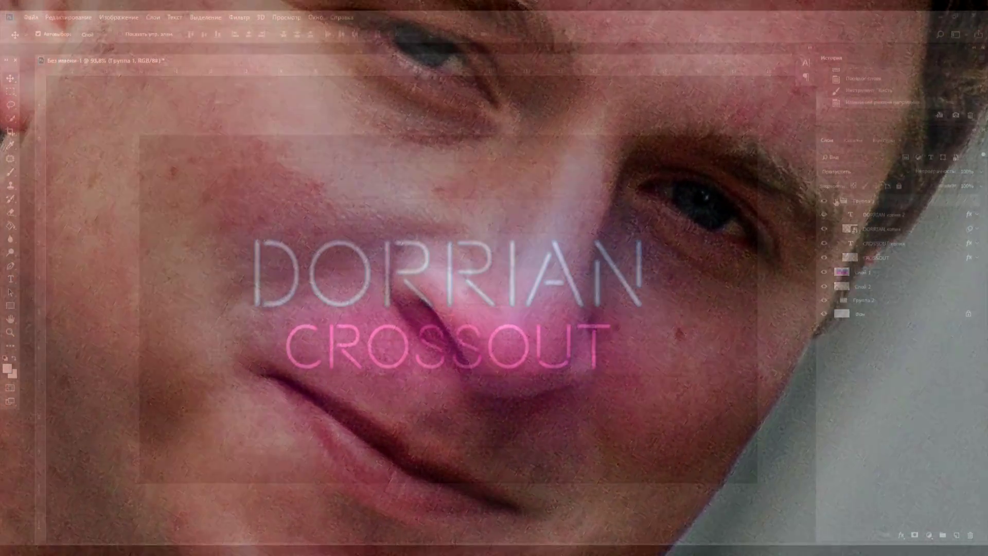
pyautogui.click(835, 200)
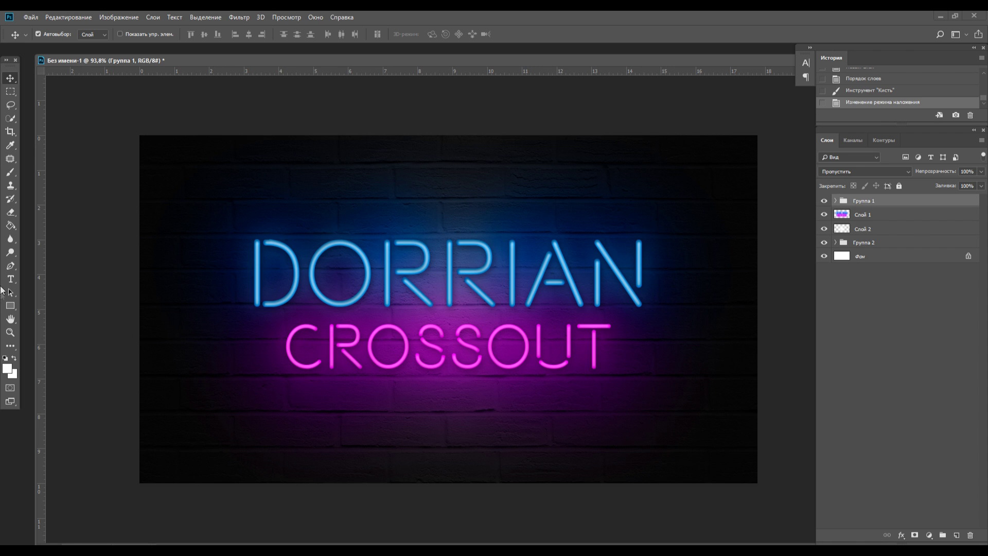
# Draw a thin rectangle line to the left of CROSSOUT.
pyautogui.click(9, 308)
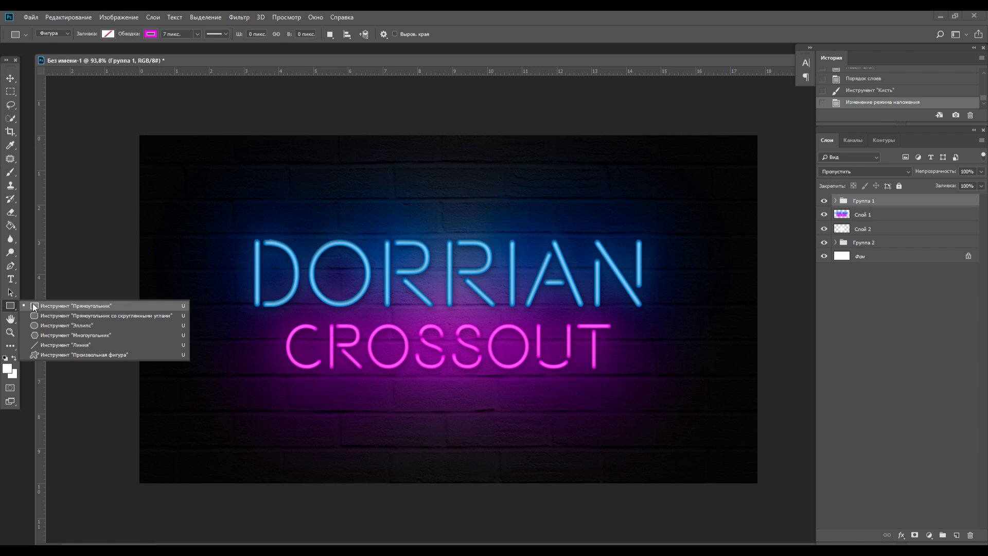
pyautogui.click(33, 303)
pyautogui.moveTo(227, 344); pyautogui.dragTo(282, 343)
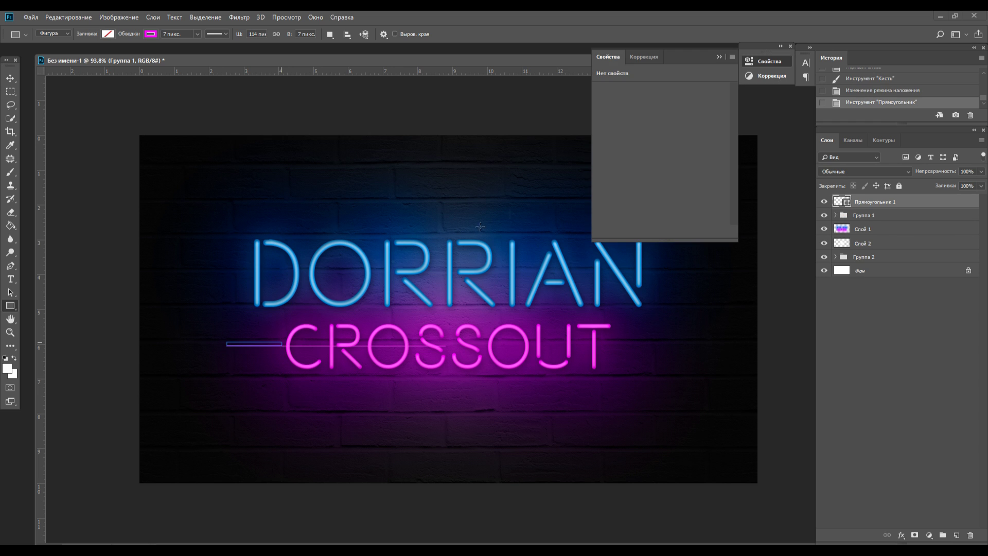
pyautogui.press('v')
# Copy the neon glow layer style from CROSSOUT копия onto the line and move it into the group.
pyautogui.click(835, 215)
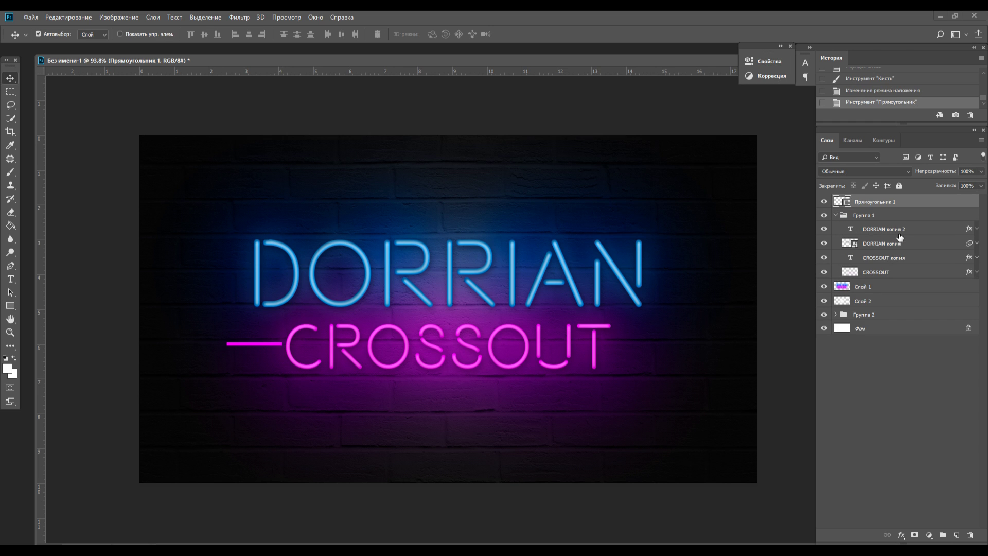
pyautogui.rightClick(916, 262)
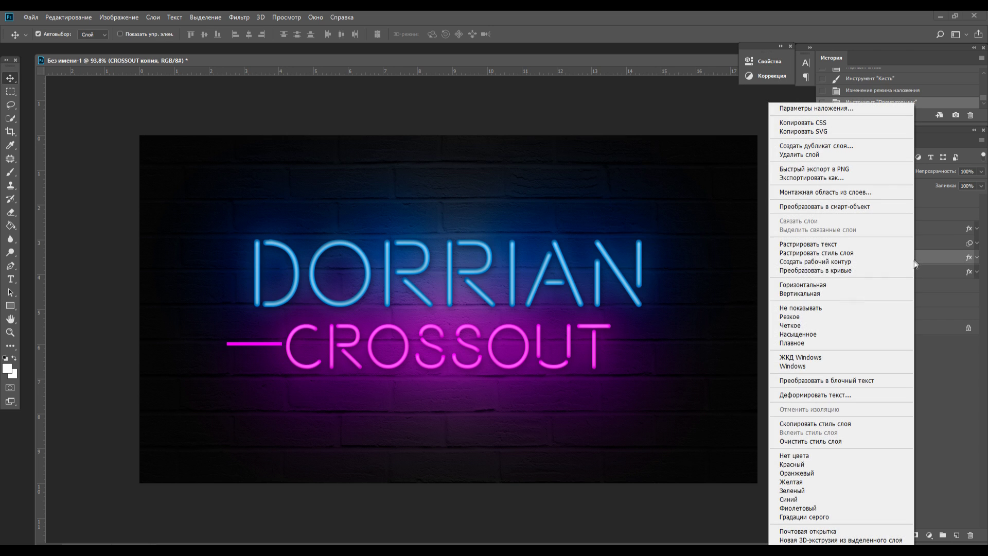
pyautogui.click(839, 421)
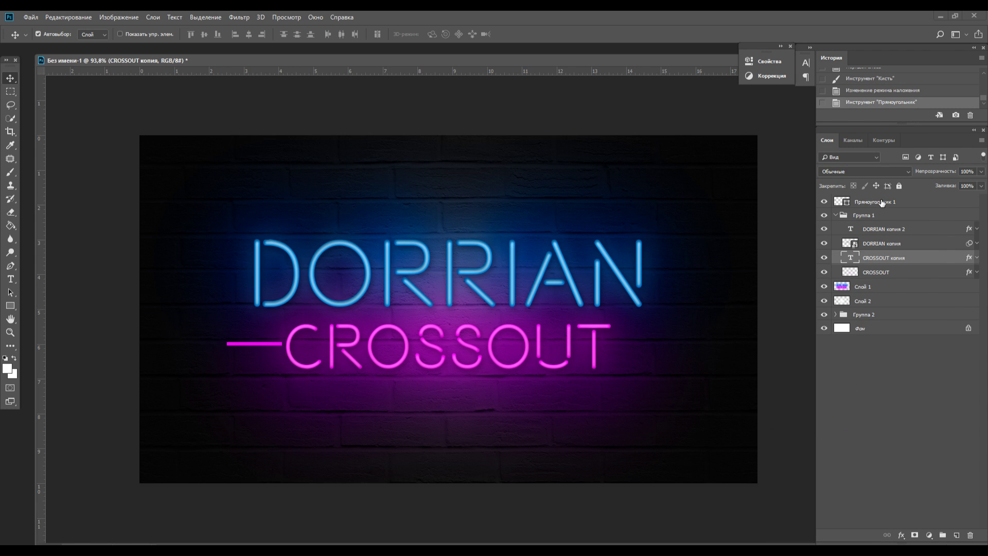
pyautogui.rightClick(881, 202)
pyautogui.click(793, 354)
pyautogui.click(976, 202)
pyautogui.moveTo(897, 202); pyautogui.dragTo(896, 278)
# Duplicate the neon line and place the copy to the right of CROSSOUT.
pyautogui.hotkey('ctrl', 'j')
pyautogui.moveTo(257, 344); pyautogui.dragTo(620, 343)
pyautogui.click(511, 217)
pyautogui.keyDown('ctrl'); pyautogui.click(928, 275); pyautogui.keyUp('ctrl')
pyautogui.click(928, 275)
pyautogui.moveTo(227, 343); pyautogui.dragTo(614, 339)
pyautogui.click(465, 216)
pyautogui.moveTo(282, 343); pyautogui.dragTo(663, 341)
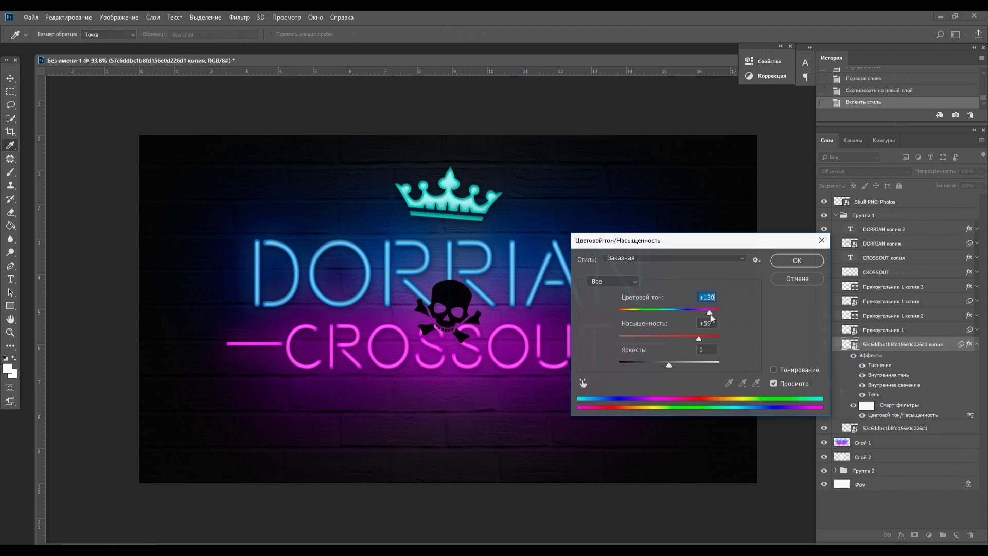
# Shift the skull copy's hue with Hue/Saturation, then select the lower crown layer.
pyautogui.moveTo(711, 315); pyautogui.dragTo(714, 312)
pyautogui.click(785, 265)
pyautogui.click(977, 344)
pyautogui.click(918, 357)
pyautogui.hotkey('ctrl', 'u')
# Confirm the crown's hue change and apply Gaussian Blur to the crown copy as a glow.
pyautogui.click(792, 261)
pyautogui.click(239, 17)
pyautogui.click(259, 28)
pyautogui.click(737, 172)
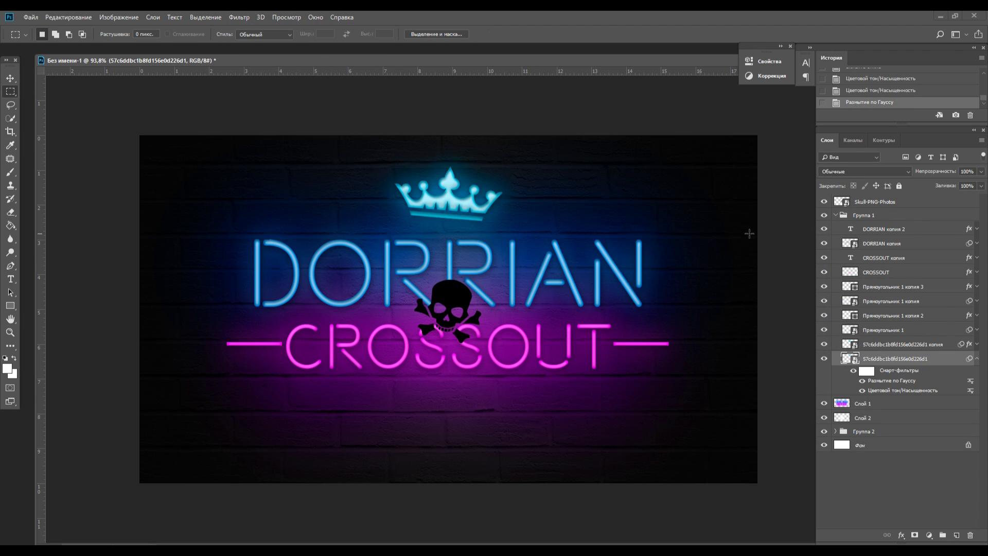
# Move the skull below the word CROSSOUT.
pyautogui.click(891, 203)
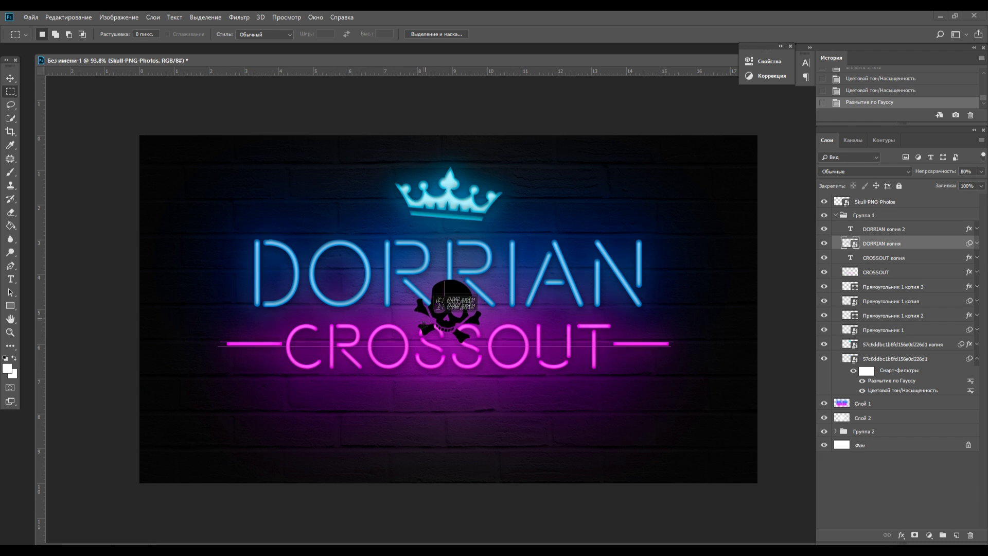
pyautogui.keyDown('ctrl'); pyautogui.click(746, 210); pyautogui.keyUp('ctrl')
pyautogui.click(876, 202)
pyautogui.rightClick(241, 184)
pyautogui.moveTo(503, 313)
pyautogui.mouseDown()
pyautogui.moveTo(491, 302)
pyautogui.moveTo(444, 412)
pyautogui.mouseUp()
# Centre the skull horizontally on the canvas using a select-all and Align Horizontal Centers.
pyautogui.click(11, 78)
pyautogui.click(10, 91)
pyautogui.rightClick(272, 196)
pyautogui.click(315, 202)
pyautogui.click(10, 78)
pyautogui.hotkey('ctrl', 'a')
pyautogui.click(250, 36)
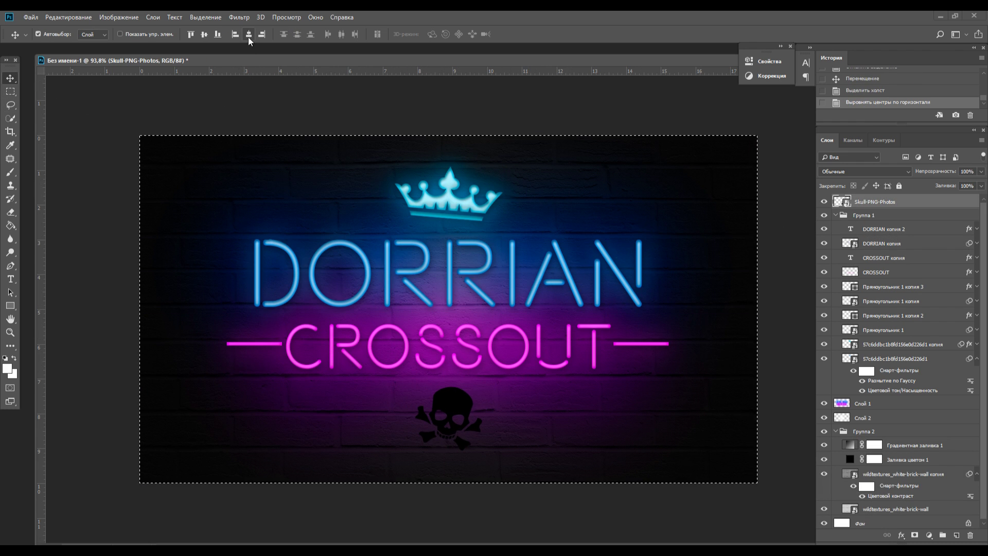
pyautogui.click(10, 92)
pyautogui.rightClick(499, 260)
pyautogui.click(509, 265)
# Place the skull above Слой 1, duplicate it, and paste the rectangle's neon glow style onto the copy.
pyautogui.moveTo(915, 206); pyautogui.dragTo(924, 392)
pyautogui.hotkey('ctrl', 'j')
pyautogui.rightClick(928, 304)
pyautogui.click(875, 383)
pyautogui.rightClick(931, 392)
pyautogui.click(875, 393)
pyautogui.click(976, 389)
# Give the skull a pink Color Overlay, a Gaussian Blur and 50% opacity.
pyautogui.doubleClick(941, 405)
pyautogui.click(489, 220)
pyautogui.click(857, 101)
pyautogui.click(248, 18)
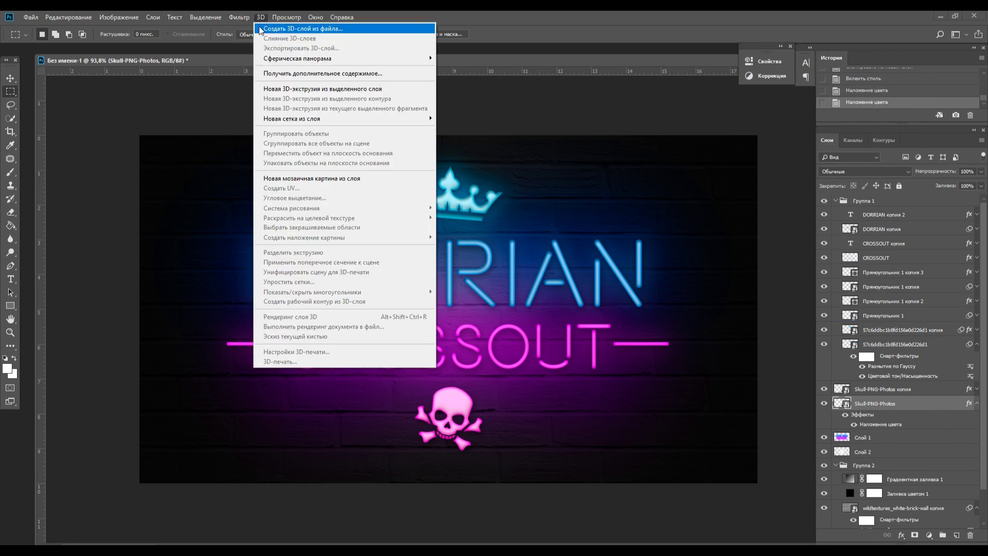
pyautogui.click(260, 29)
pyautogui.click(736, 172)
pyautogui.moveTo(972, 172); pyautogui.dragTo(882, 182)
pyautogui.write('50')
pyautogui.press('Return')
# On the Слой 1 glow layer, paint a blue glow behind the crown.
pyautogui.press('v')
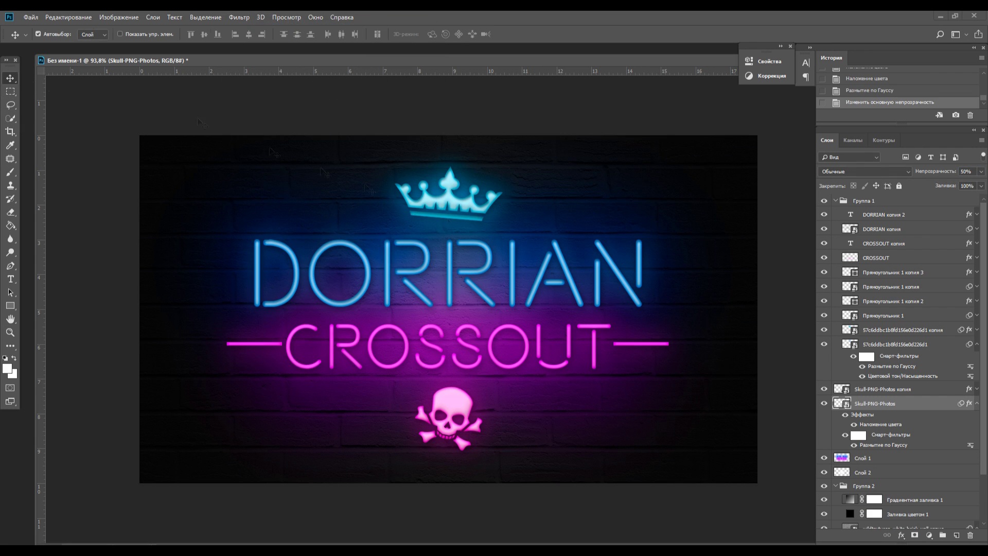
pyautogui.click(976, 403)
pyautogui.click(976, 344)
pyautogui.click(836, 200)
pyautogui.click(870, 244)
pyautogui.click(10, 145)
pyautogui.click(7, 368)
pyautogui.click(813, 290)
pyautogui.click(447, 189)
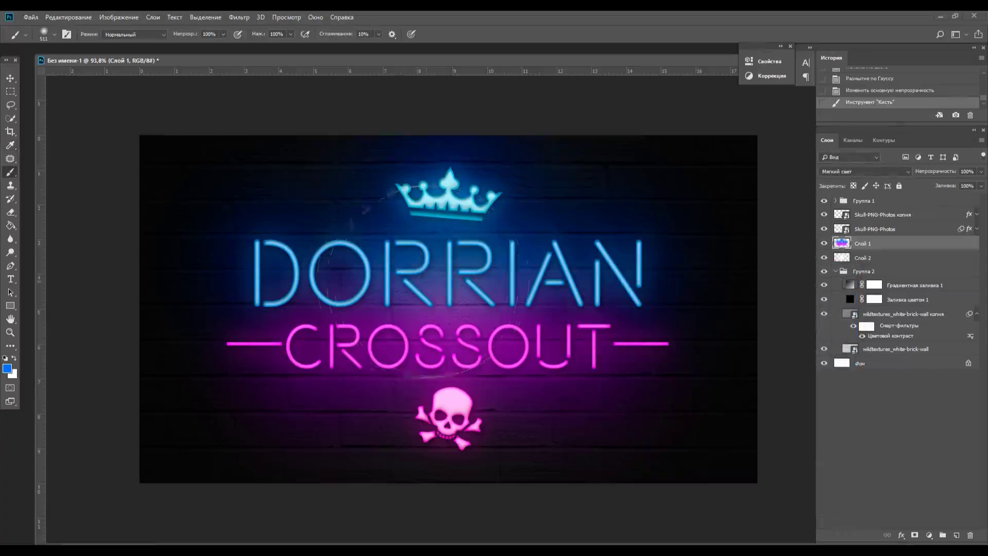
# Review the won Patrol's scoreboard, rewards (938 points, 4690 reputation) and challenge progress at 3/5.
pyautogui.click(8, 369)
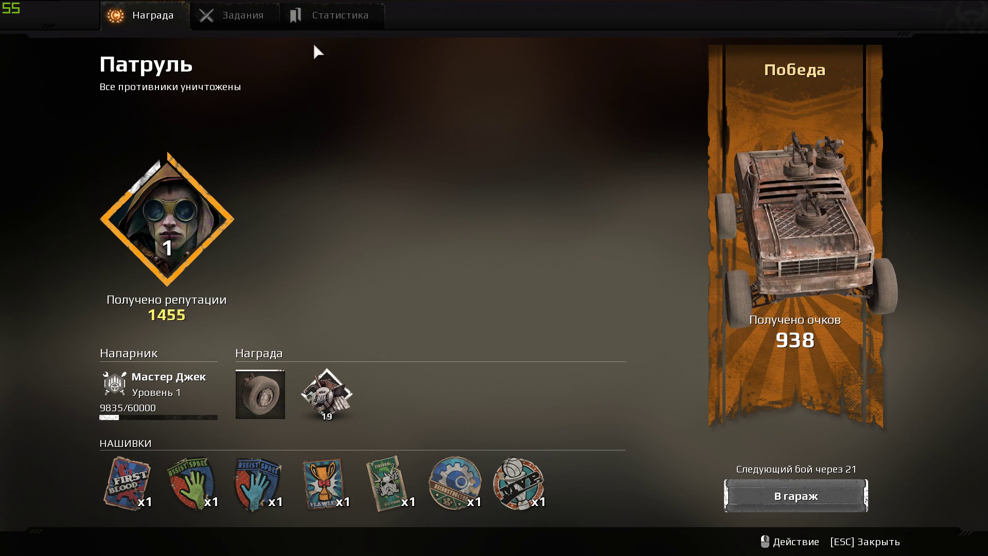
pyautogui.click(332, 15)
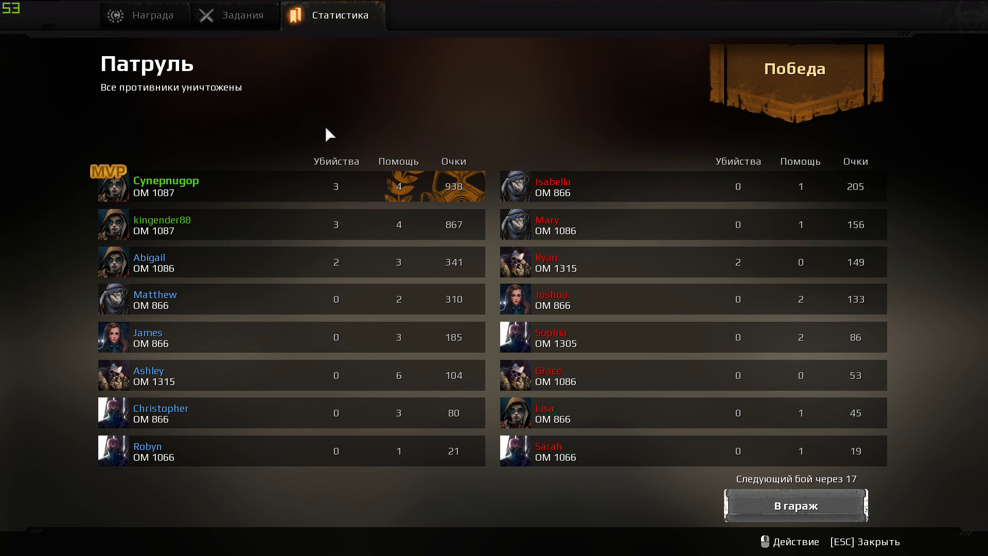
pyautogui.click(147, 17)
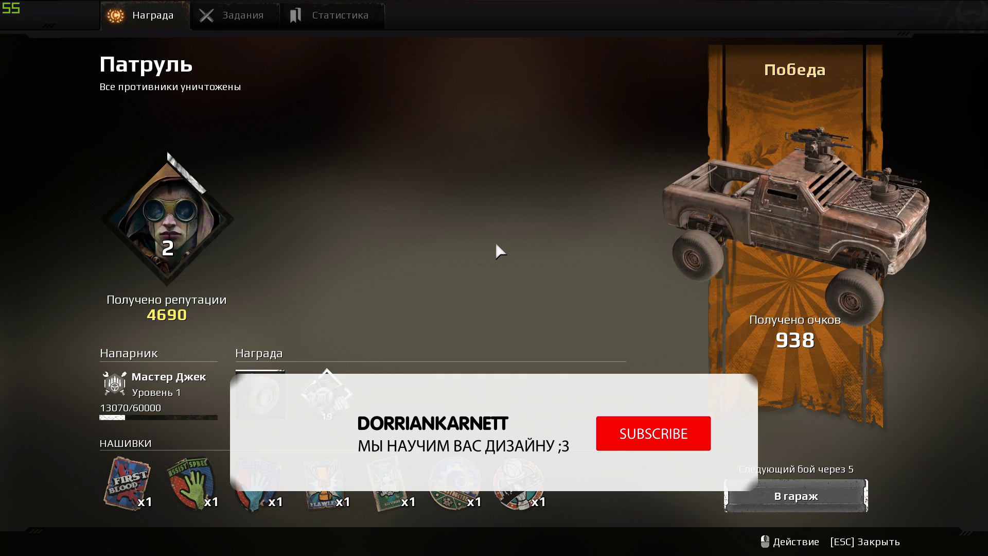
pyautogui.click(229, 11)
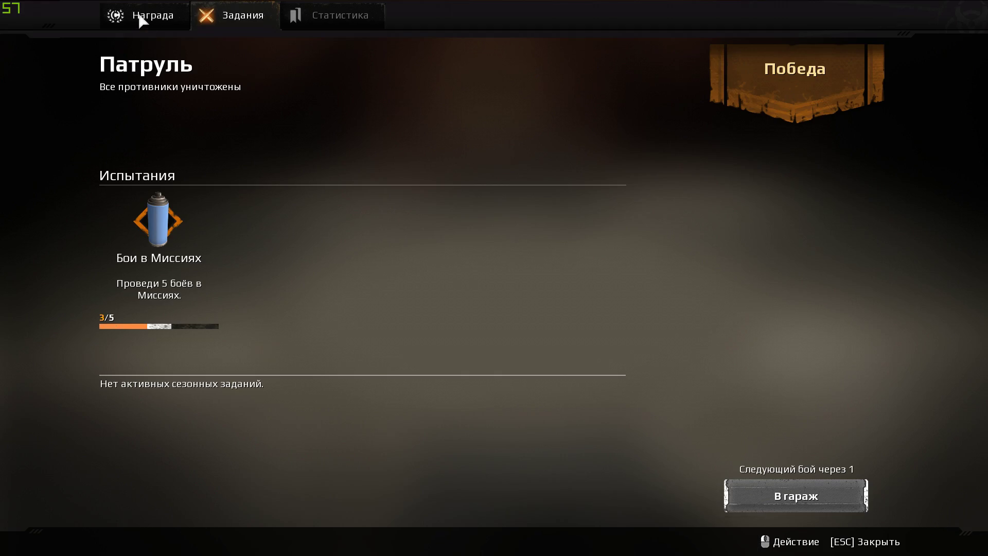
pyautogui.click(146, 16)
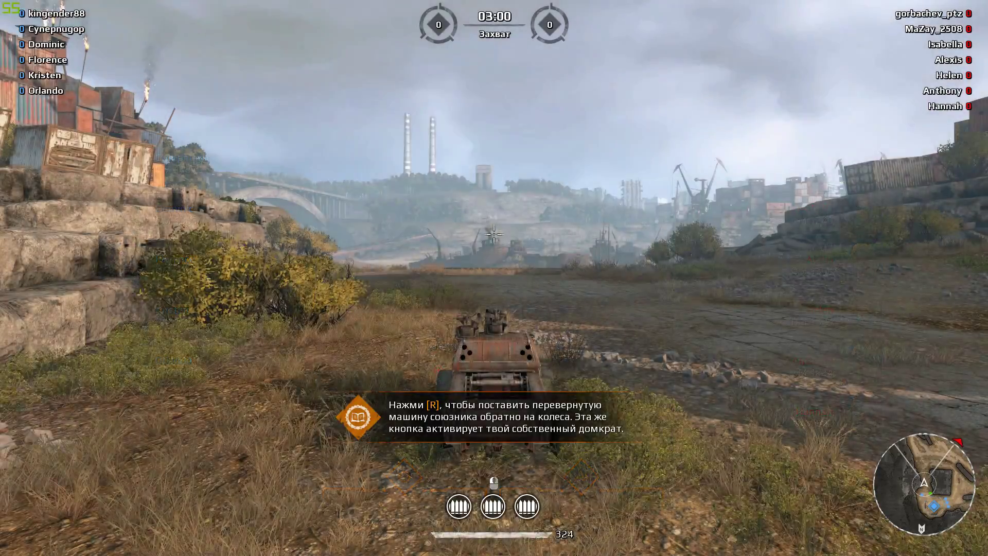
# Drive the truck alongside the ally, through the riverbed water and uphill.
pyautogui.press('w')
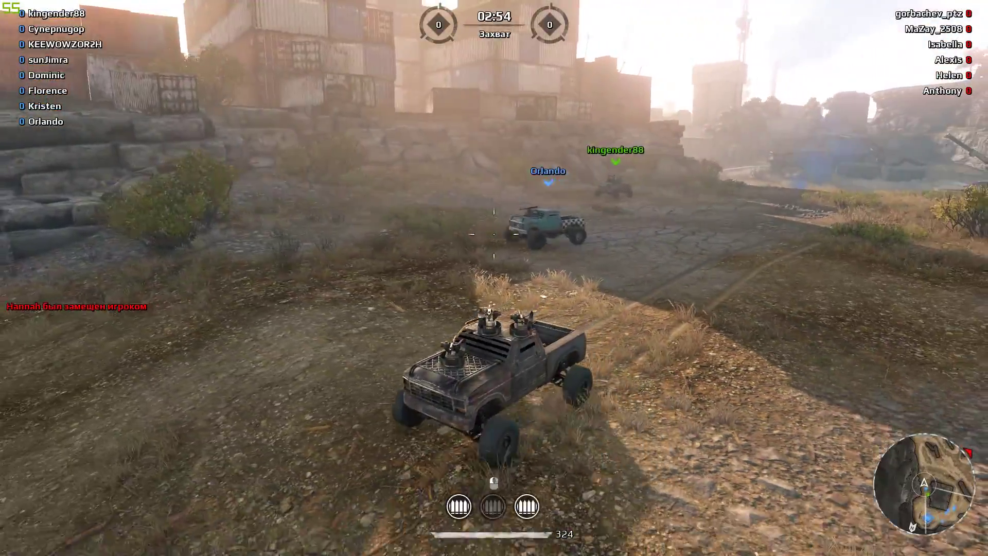
pyautogui.press('d')
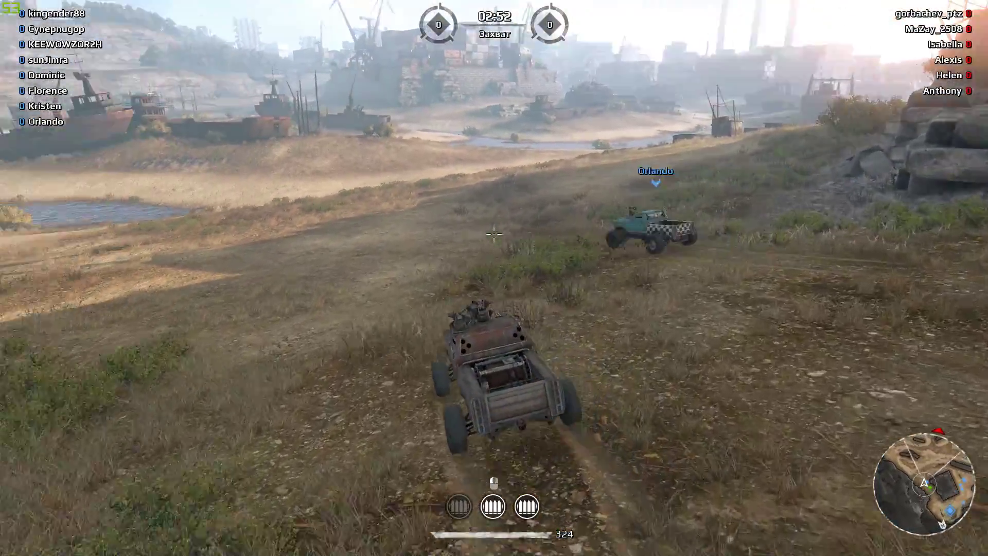
pyautogui.press('a')
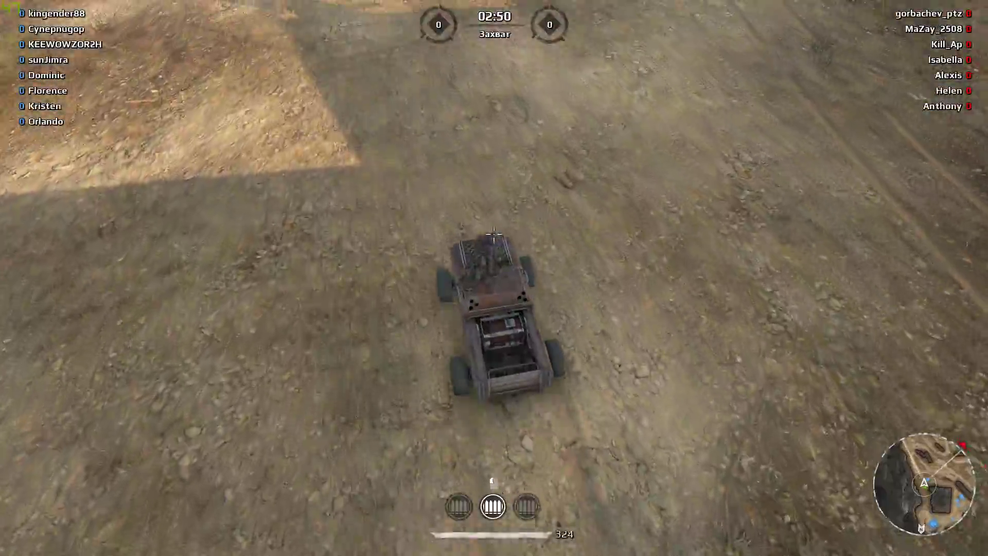
pyautogui.press('d')
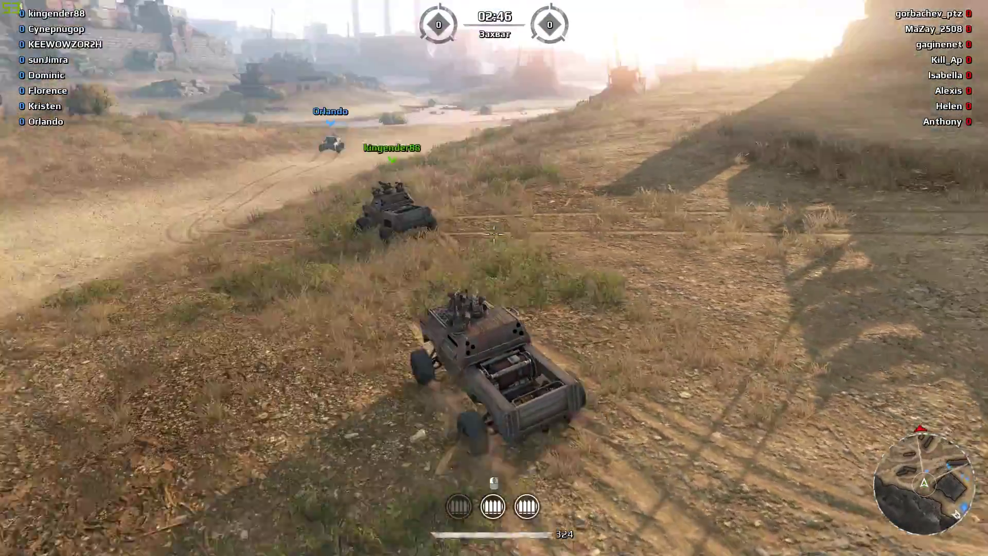
pyautogui.press('d')
pyautogui.press('d')
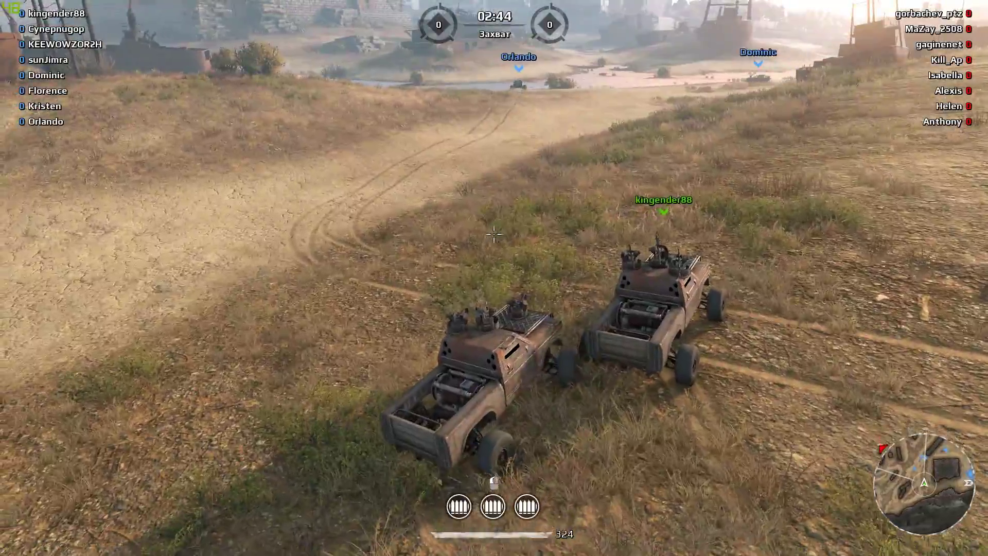
pyautogui.press('a')
pyautogui.press('d')
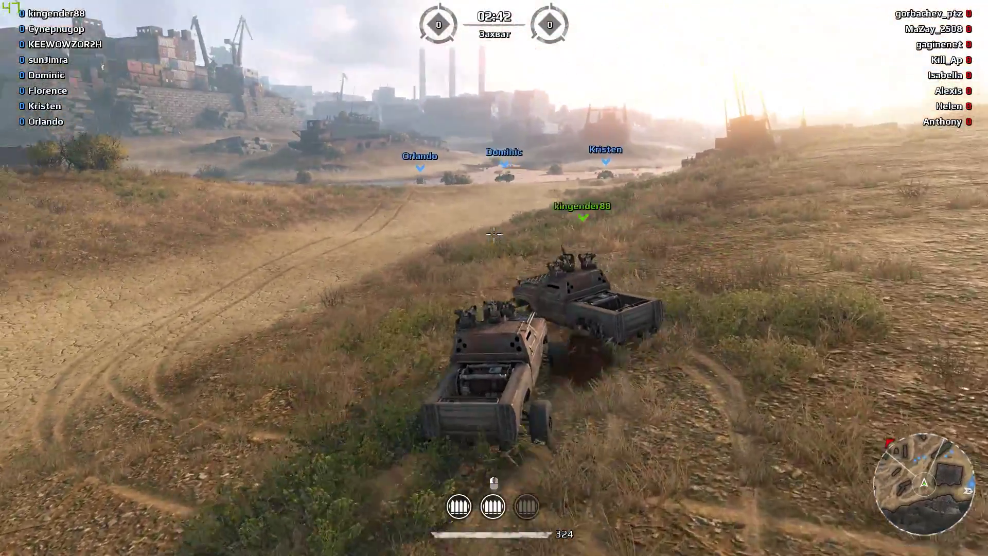
pyautogui.press('a')
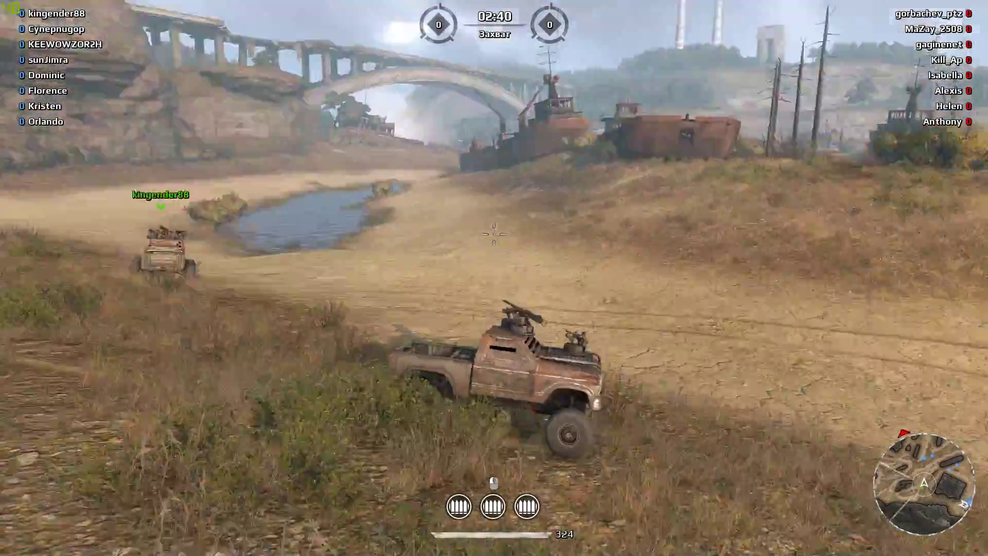
pyautogui.press('a')
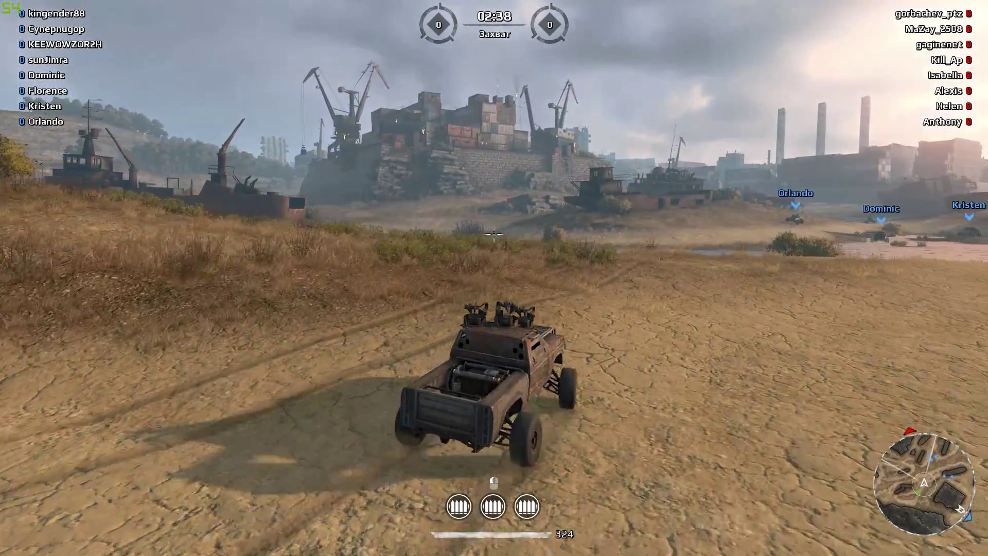
pyautogui.press('a')
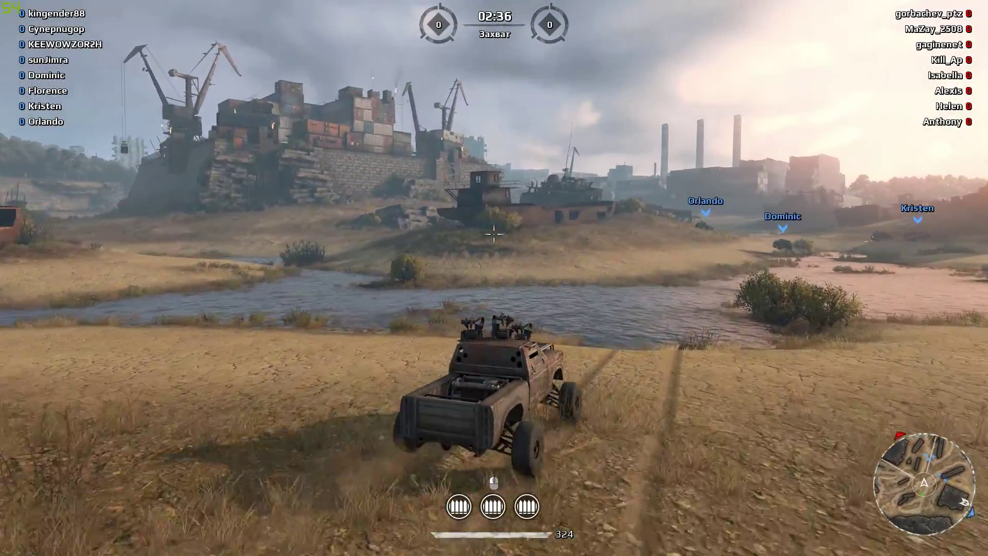
pyautogui.press('a')
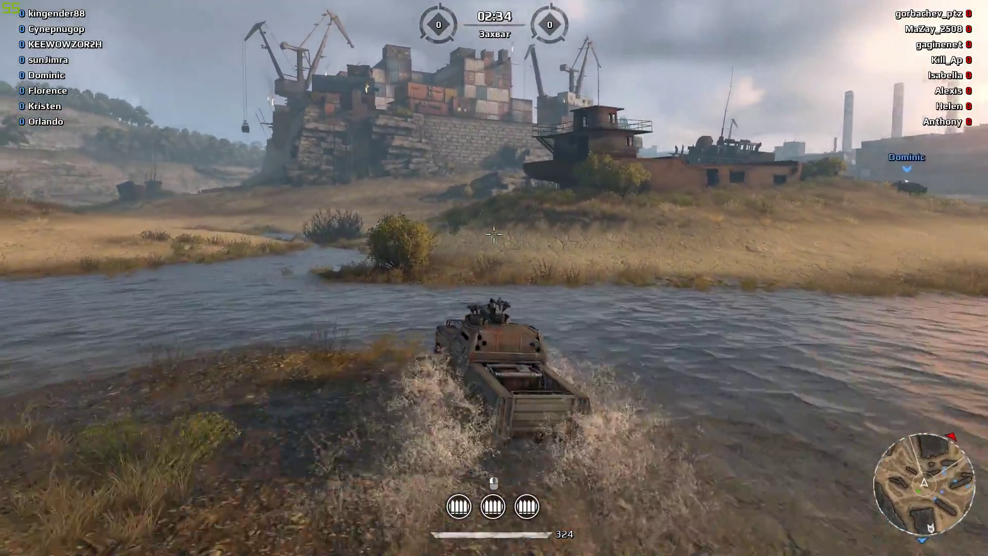
pyautogui.press('a')
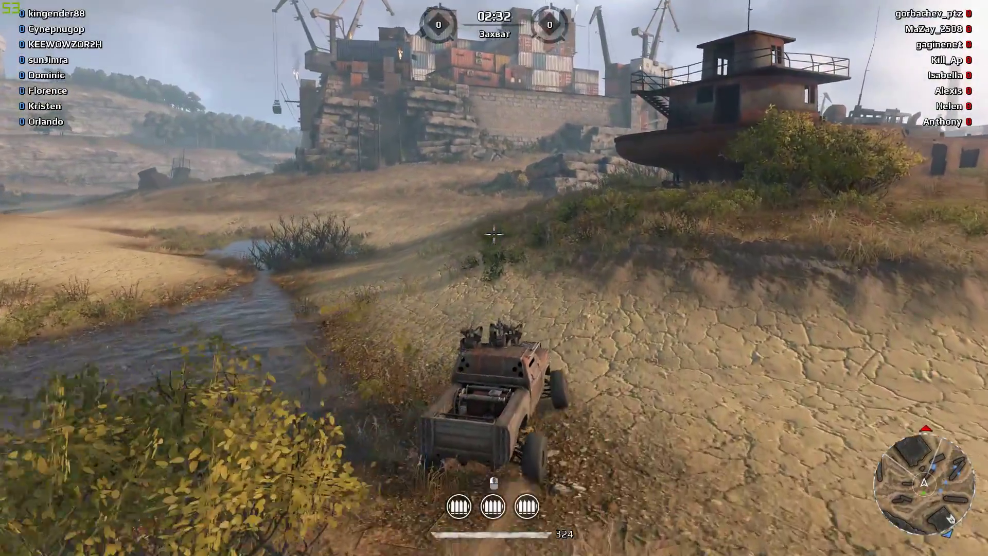
pyautogui.press('d')
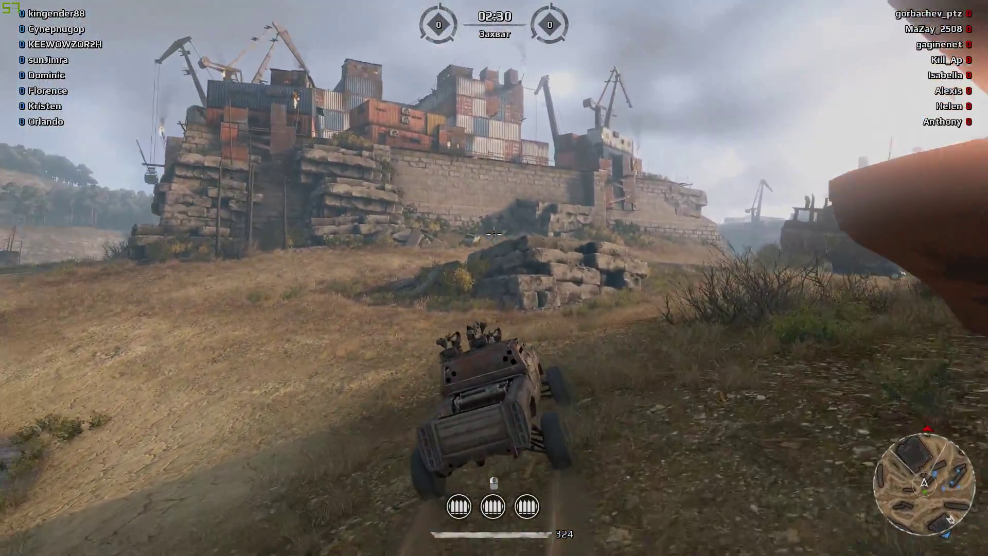
# Fire on the enemy ahead, then turn right past the rocks and shoot the next enemy vehicle.
pyautogui.click(494, 234)
pyautogui.click(494, 234)
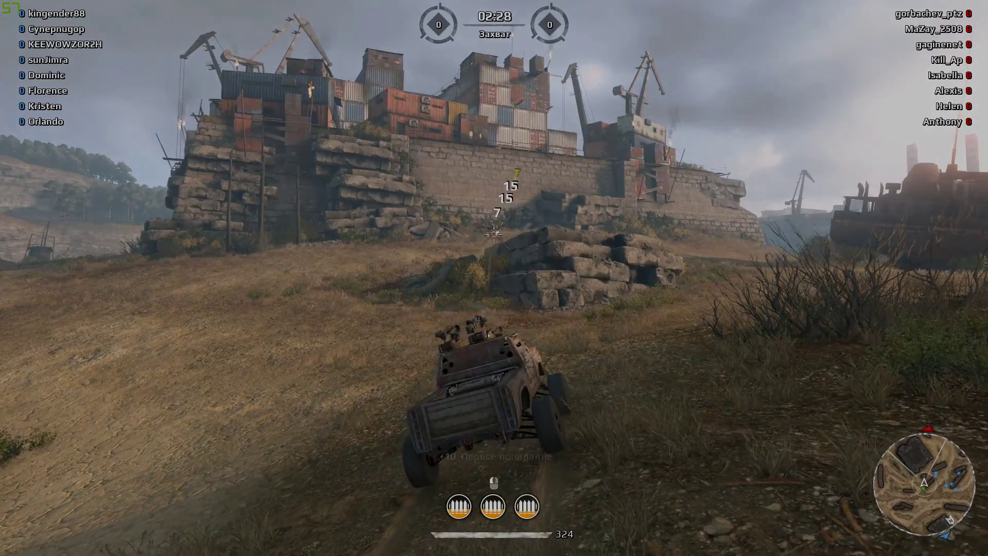
pyautogui.click(493, 234)
pyautogui.click(494, 234)
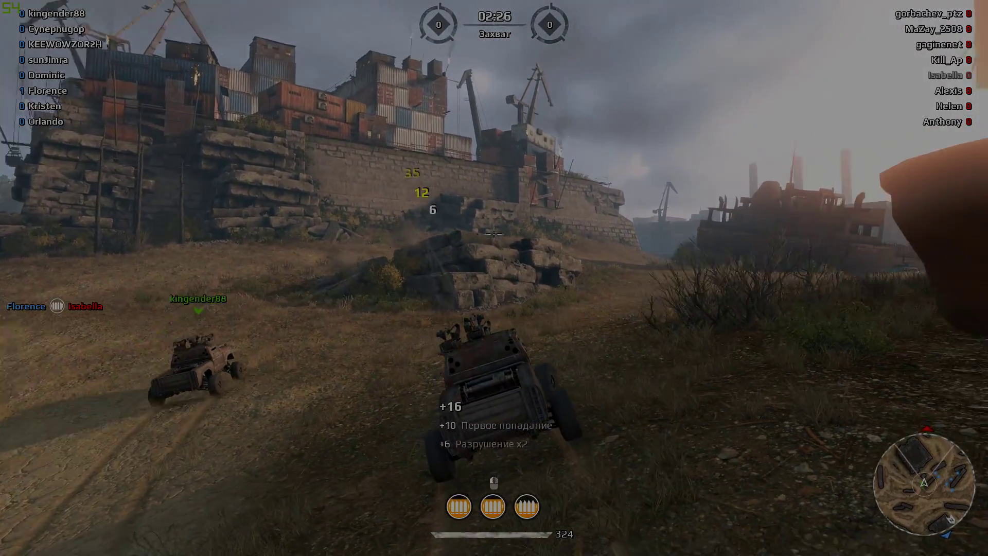
pyautogui.press('d')
pyautogui.click(494, 234)
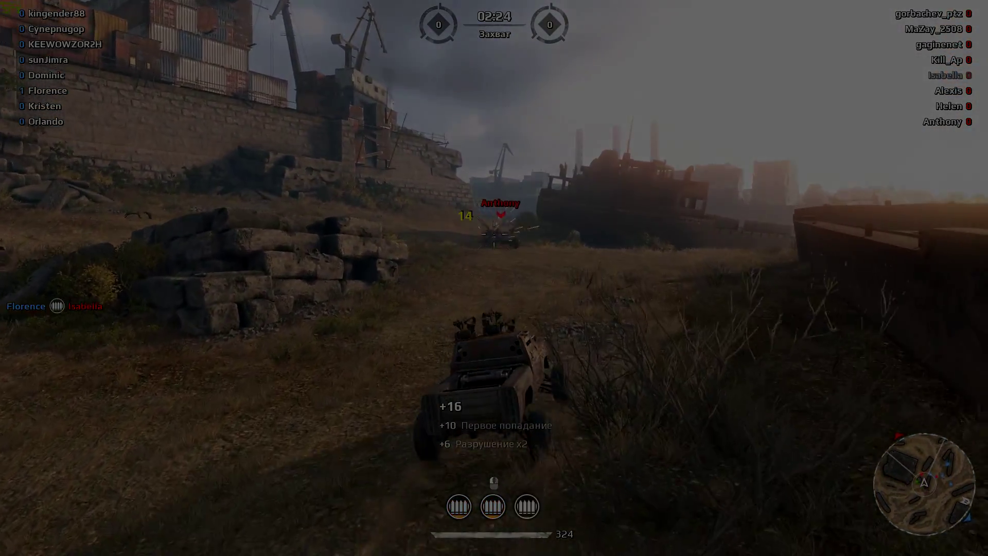
pyautogui.click(494, 234)
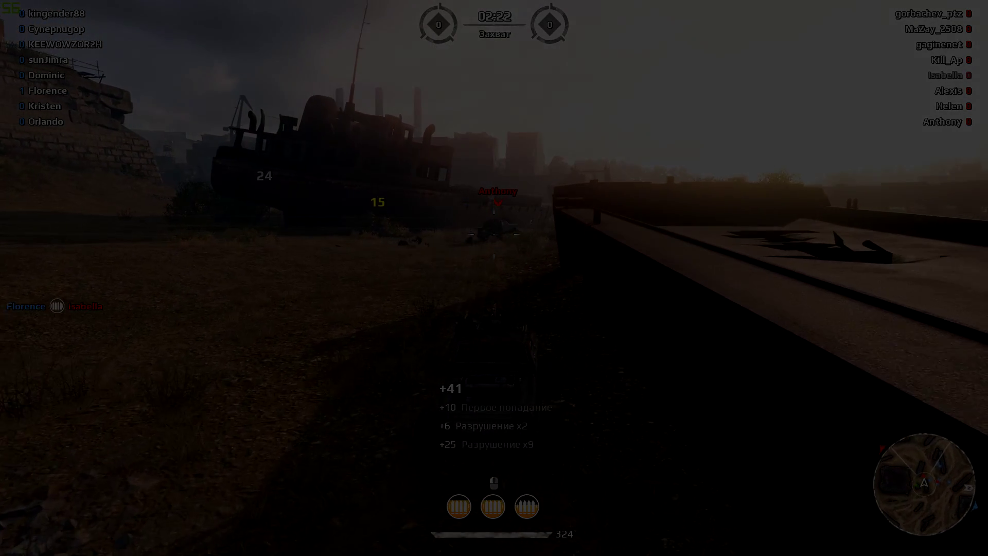
pyautogui.click(494, 234)
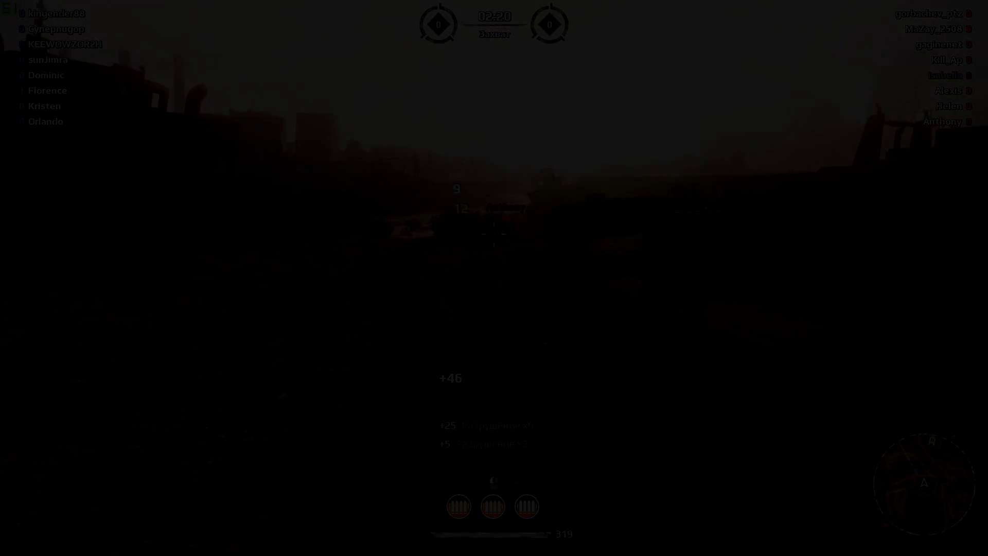